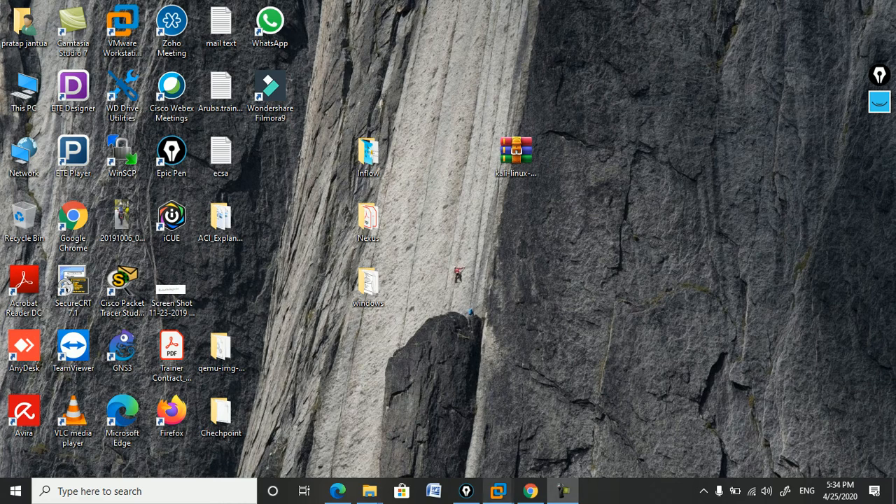
- Switch to VMware Workstation and display the details of the Windows Server 2019 virtual machine
mouse_move(498, 490)
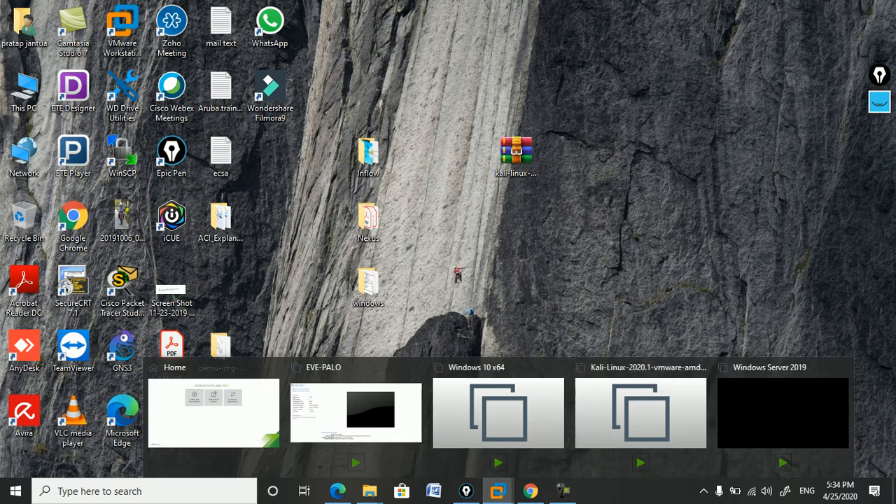
left_click(214, 413)
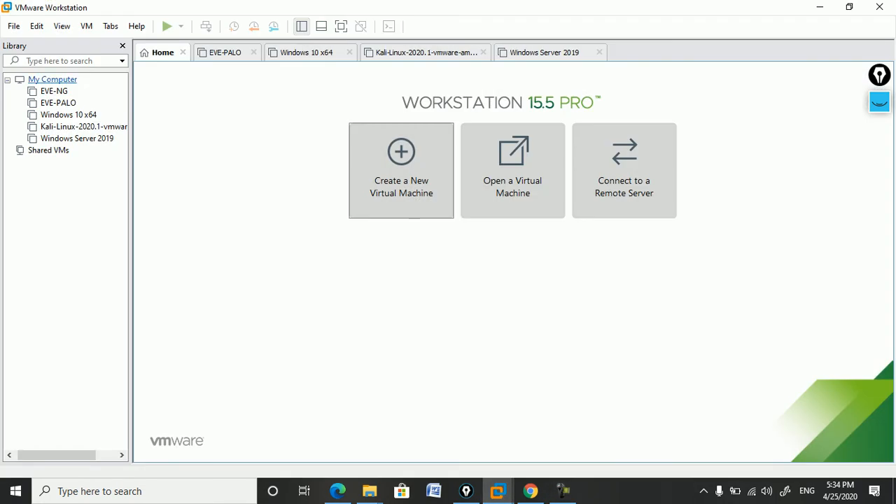
left_click(75, 139)
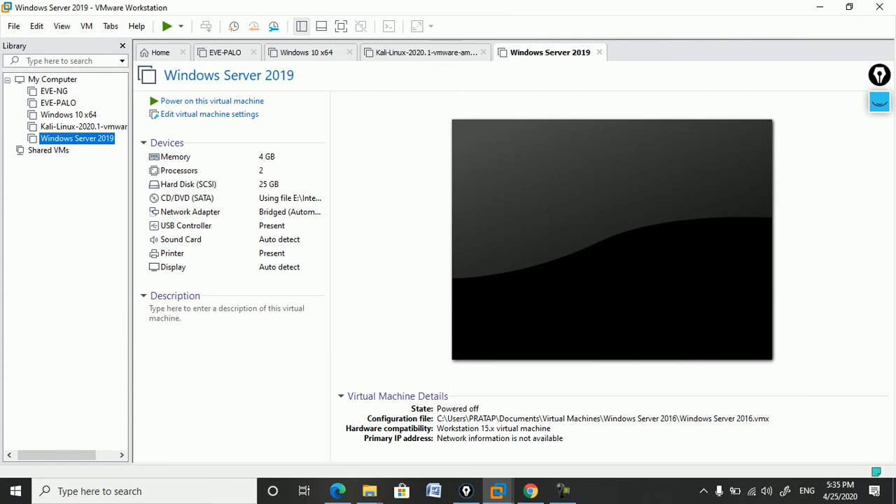
- Add the on-screen text annotation "Required Less" and move it beside the device list, over the virtual machine preview's upper edge
left_click(880, 103)
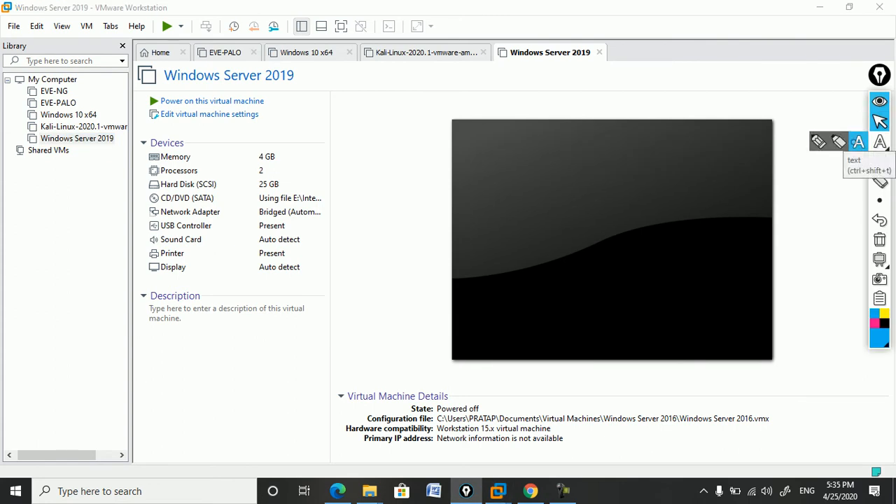
left_click(880, 142)
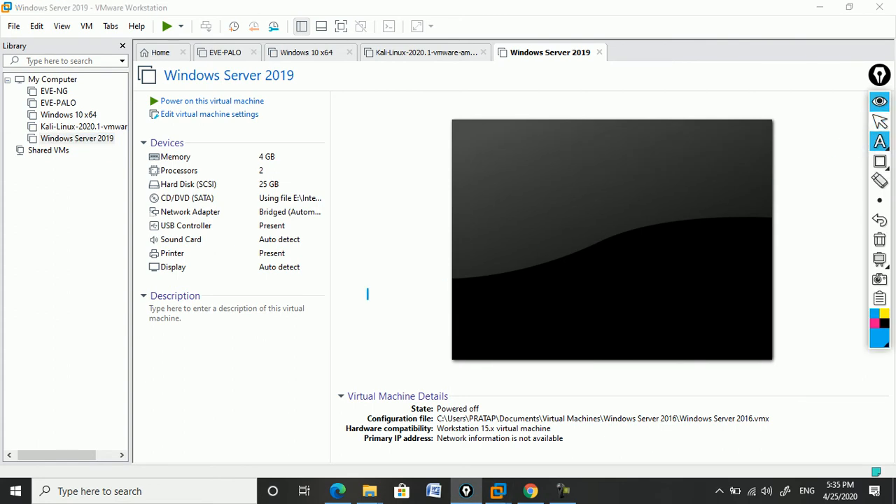
left_click(20, 205)
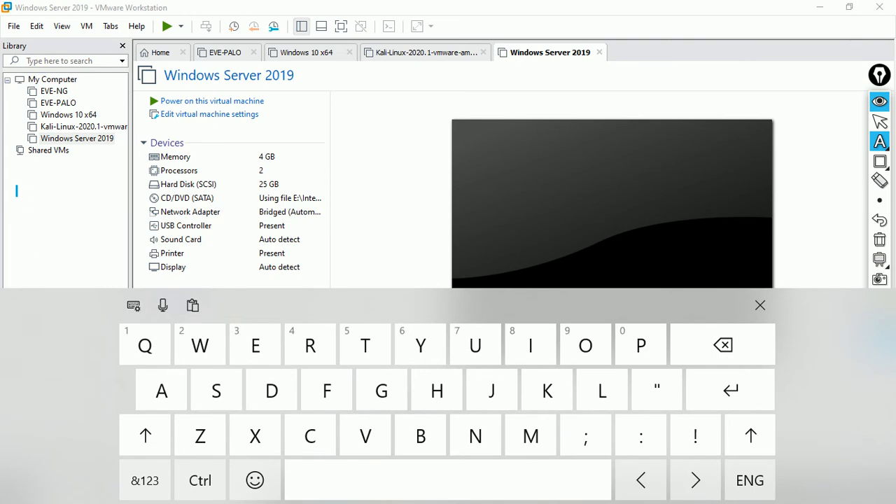
type("Requ")
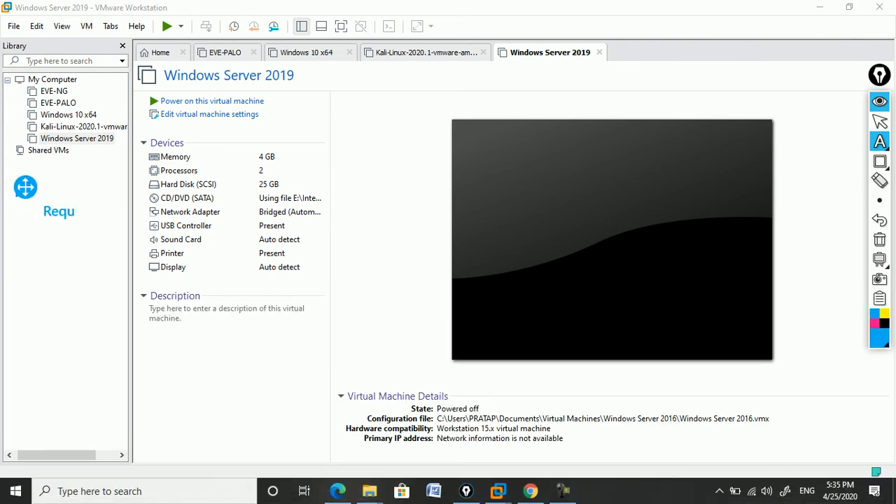
type("ired Less")
mouse_move(25, 186)
left_mouse_down()
mouse_move(8, 170)
mouse_move(282, 140)
mouse_move(318, 126)
mouse_move(310, 119)
mouse_move(426, 105)
left_mouse_up()
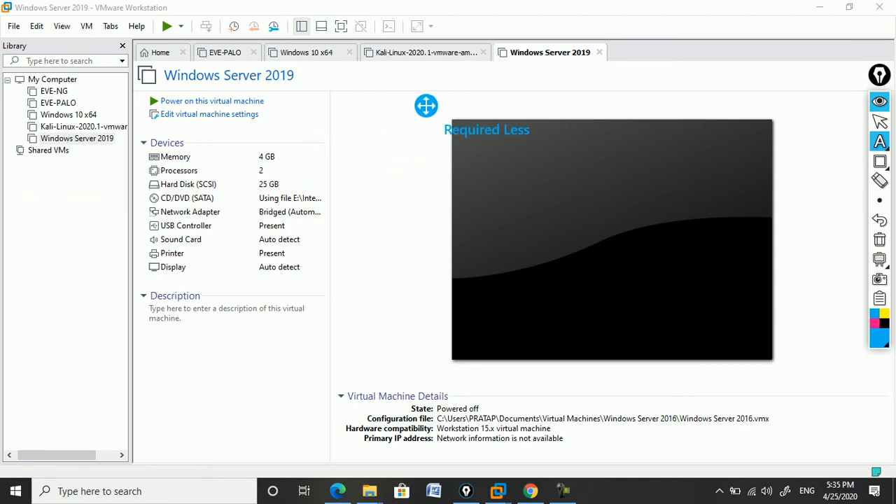
- Open a blank Paint canvas and annotate beside "Required Less" the lines "storge", "RAM" and "Very less Graphics"
key("super+r")
key("Return")
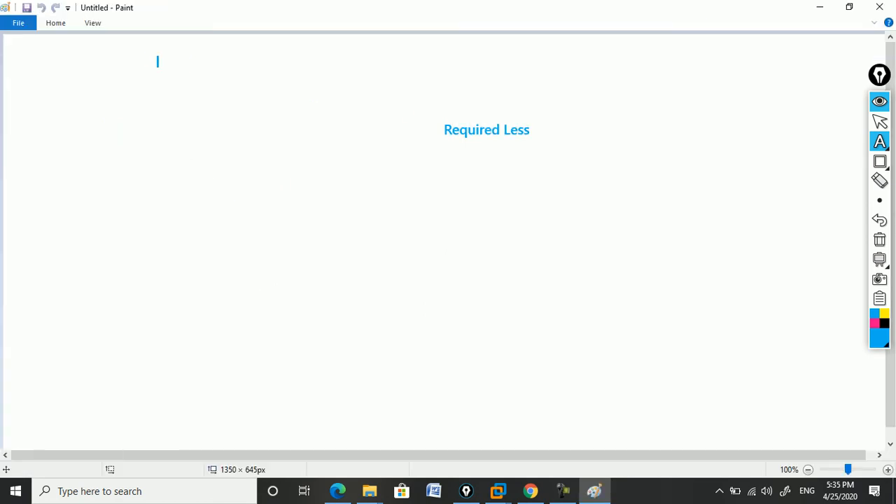
left_click(549, 129)
type("s")
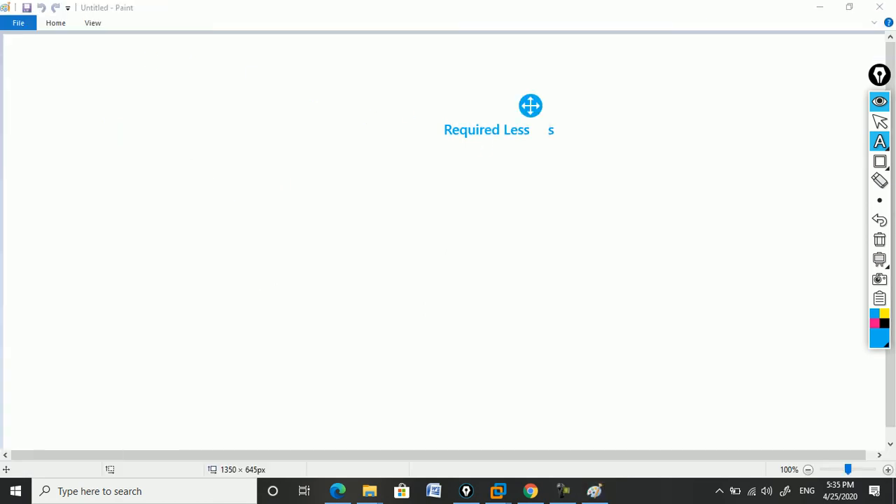
type("torge")
key("Return")
type("RAM")
key("Return")
type("Very l")
type("less ")
type("Graphi")
type("cs")
key("Return")
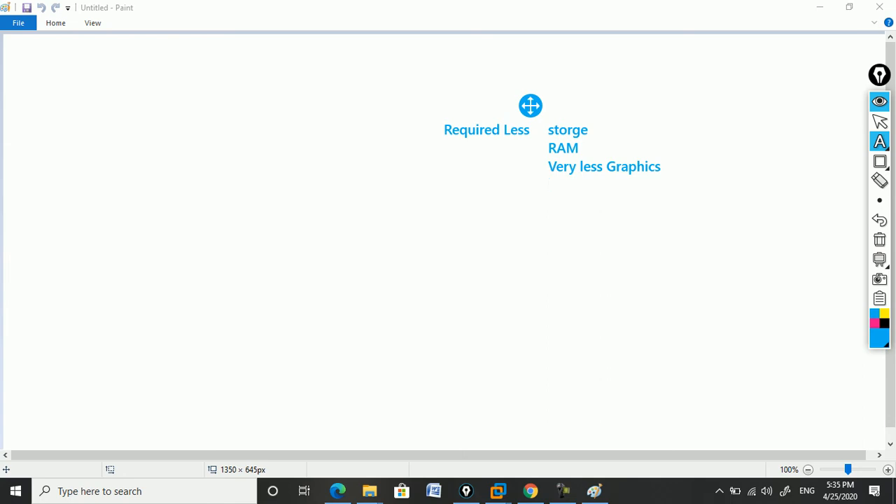
- Add the annotation line "Attacks and other malicious actitivities are very less" and hide the screen annotations
type("Attacks and")
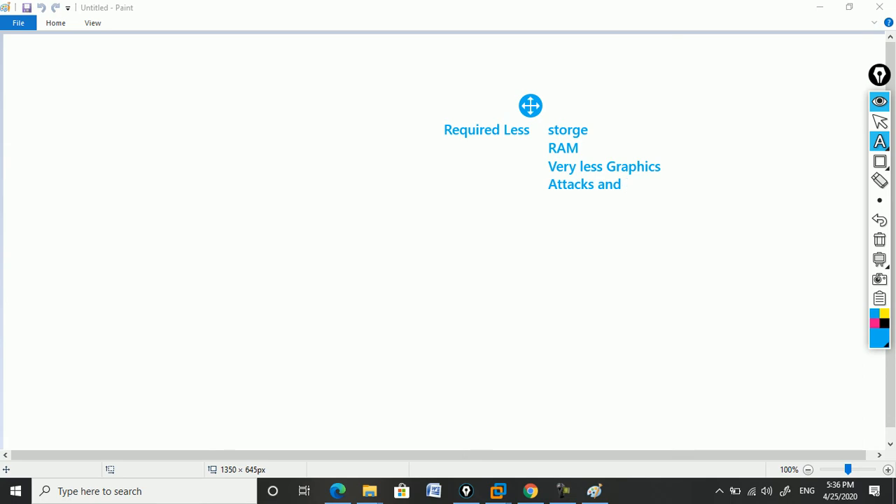
type("other malicious")
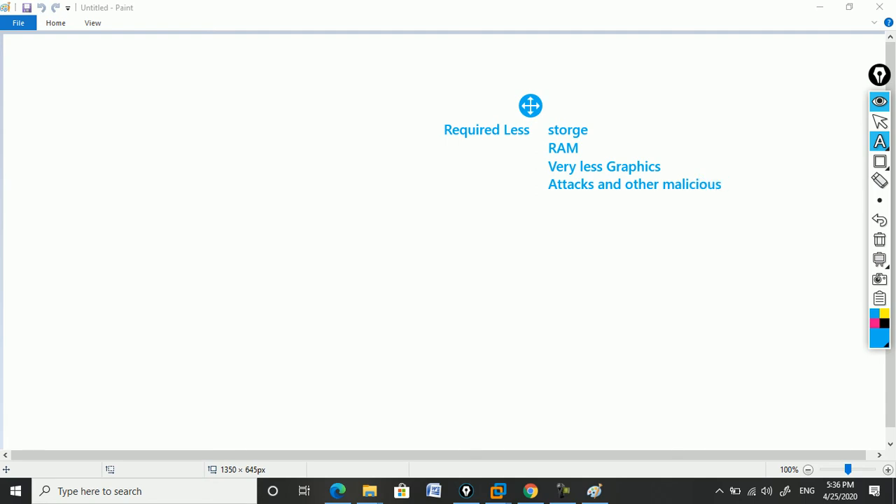
type(" ad")
key("BackSpace")
type("ctitivities ")
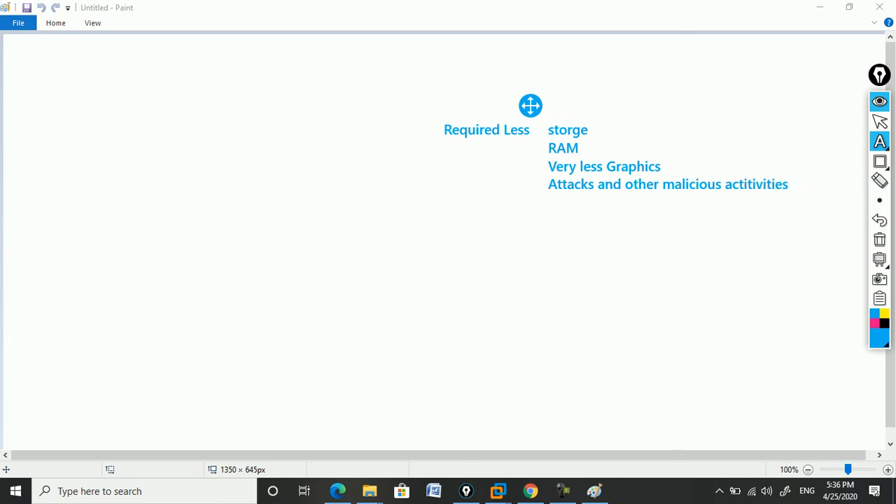
type("are very less")
key("Return")
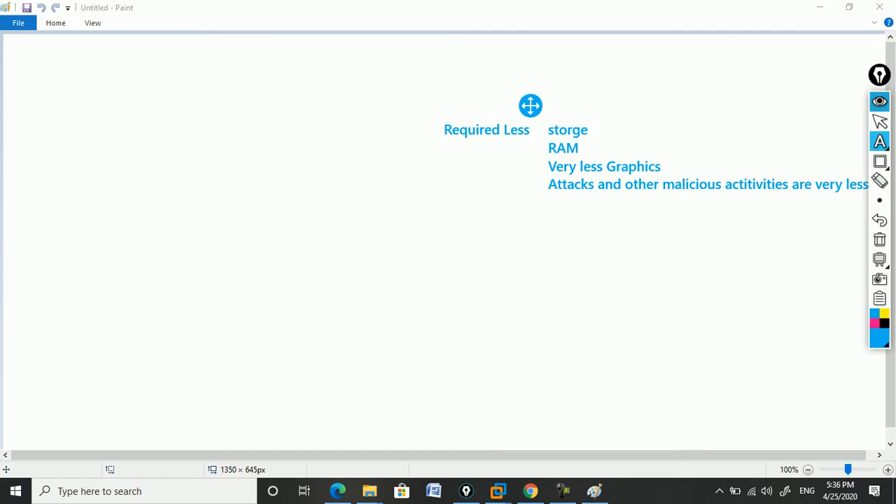
left_click(880, 102)
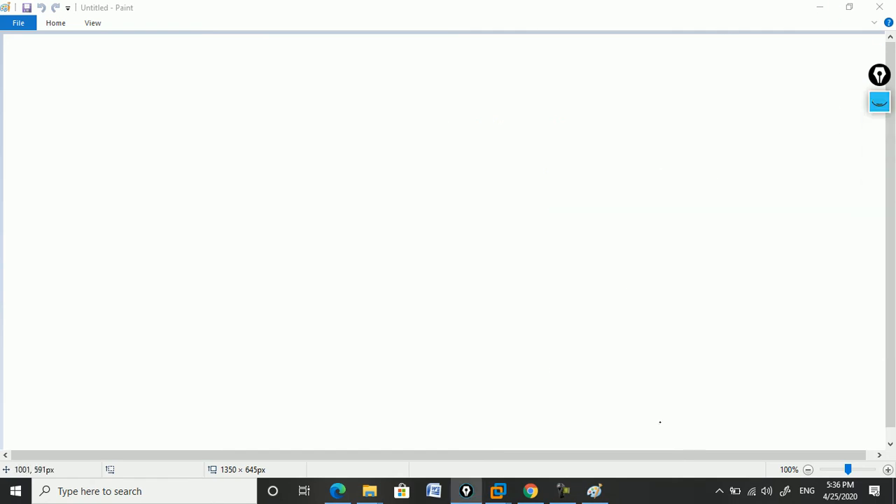
- Switch to VMware Workstation and start a custom new virtual machine with Workstation 15.x compatibility and Microsoft Windows, Windows Server 2016 as guest
mouse_move(498, 491)
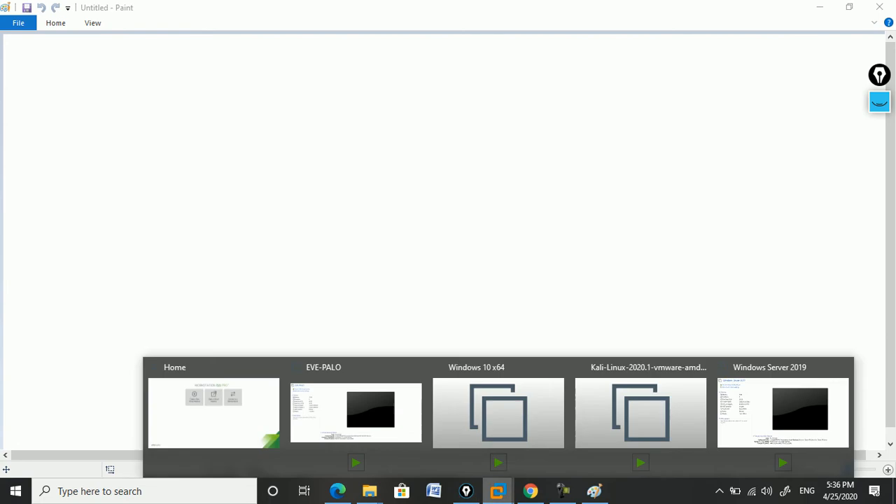
left_click(782, 414)
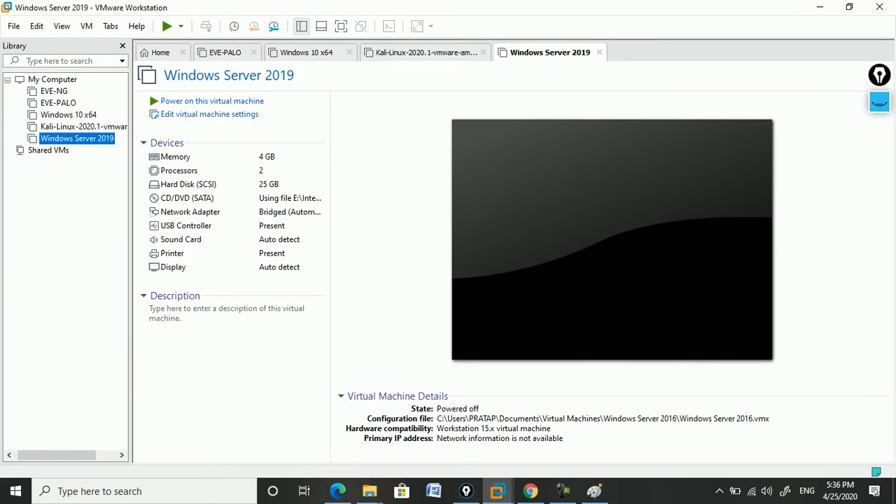
left_click(160, 52)
left_click(401, 171)
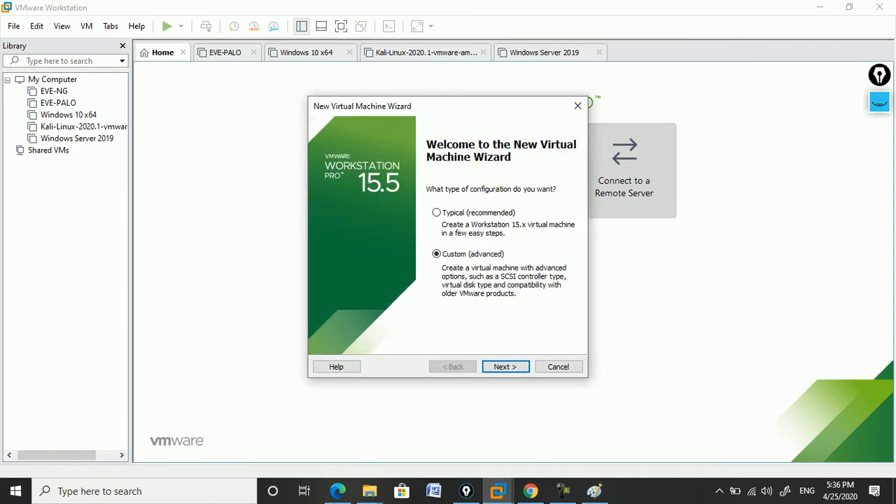
key("Return")
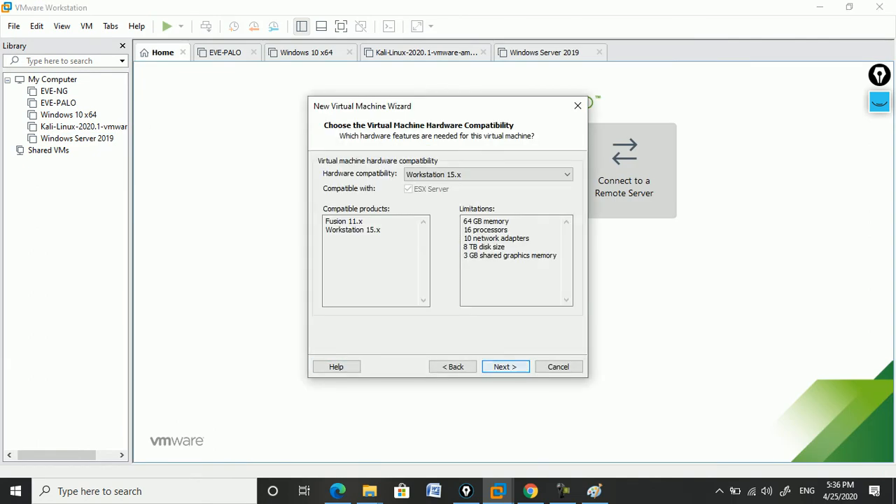
key("Return")
key("Return")
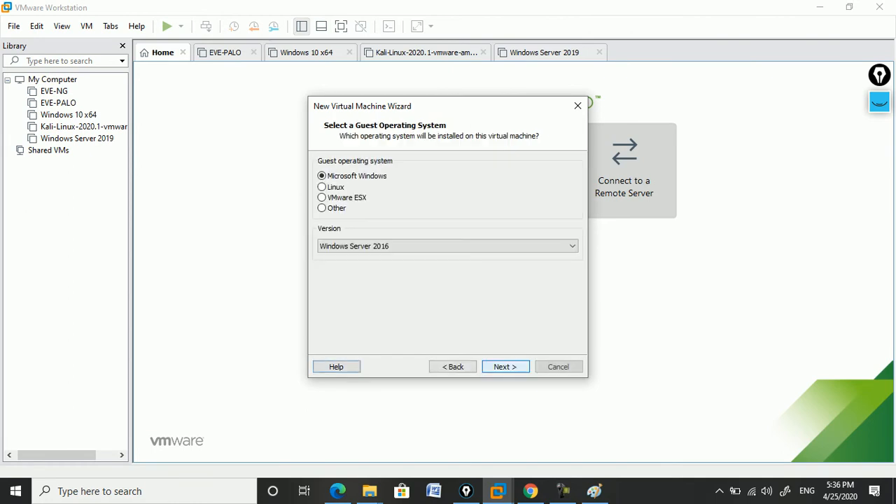
key("Return")
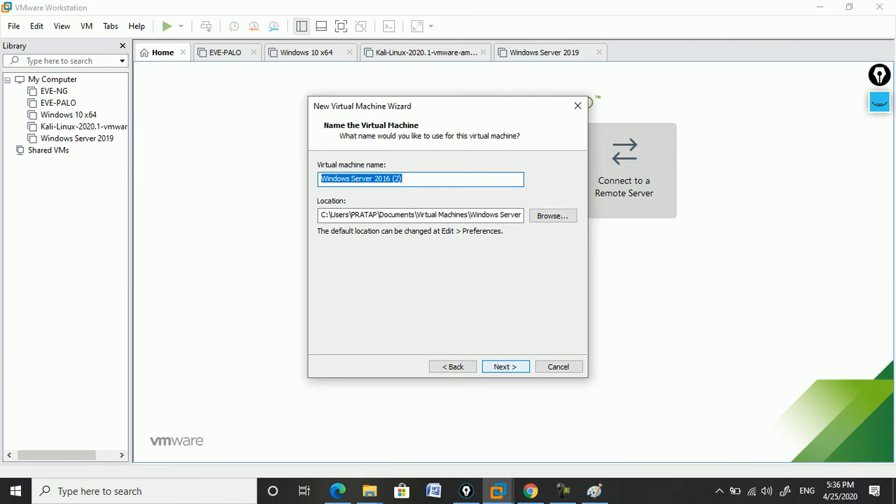
- Name the new virtual machine "Server Core" and choose BIOS as its firmware type
type("Server Core")
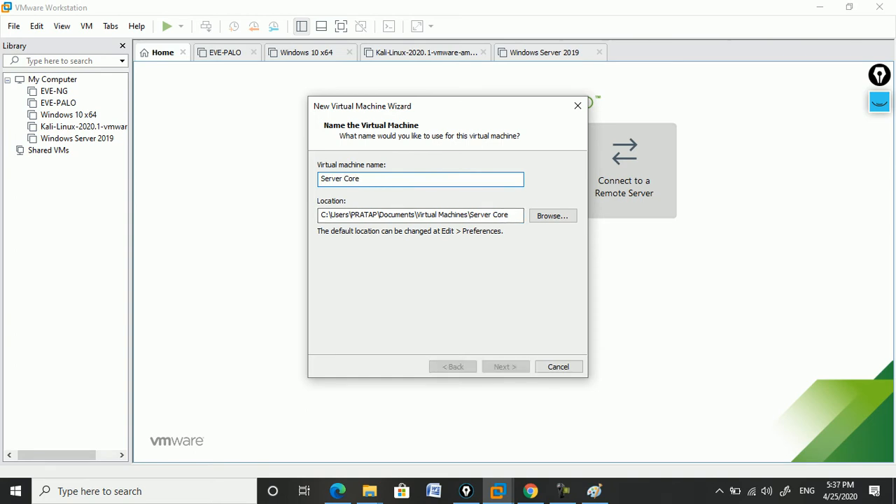
key("Return")
key("Return")
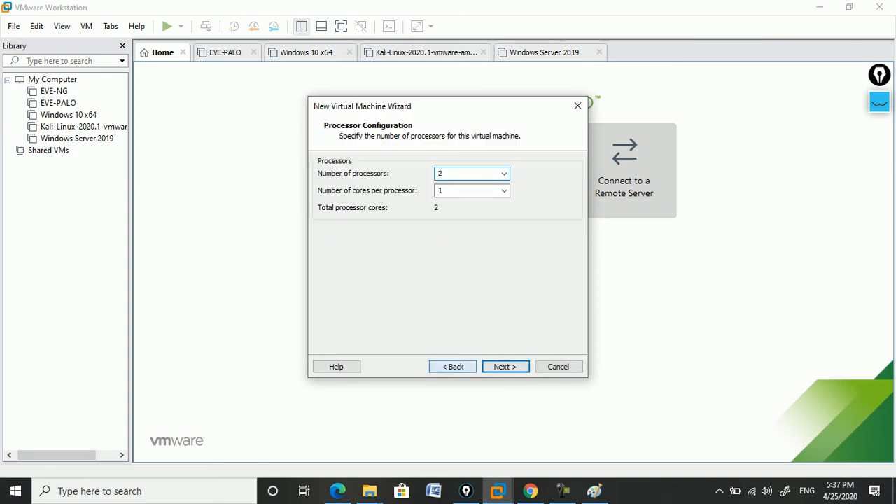
left_click(453, 367)
left_click(322, 175)
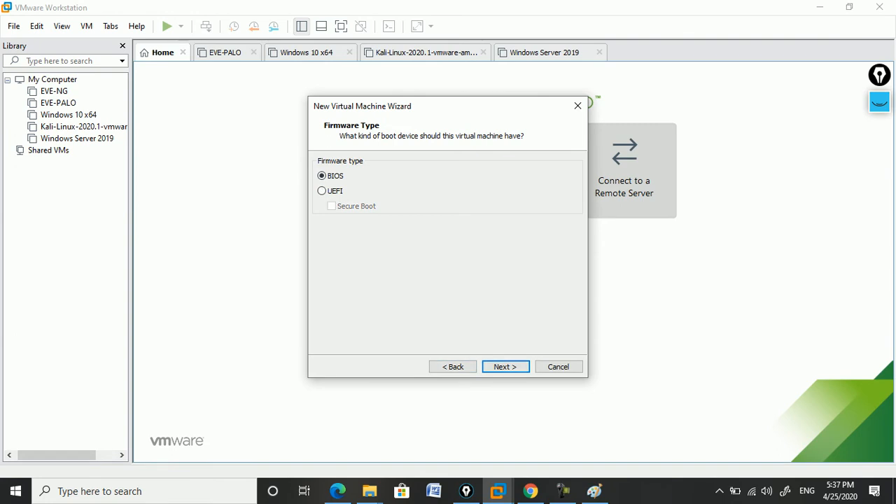
- Accept 2 processors with 1 core each and 2048 MB of memory for the virtual machine
key("Return")
key("Return")
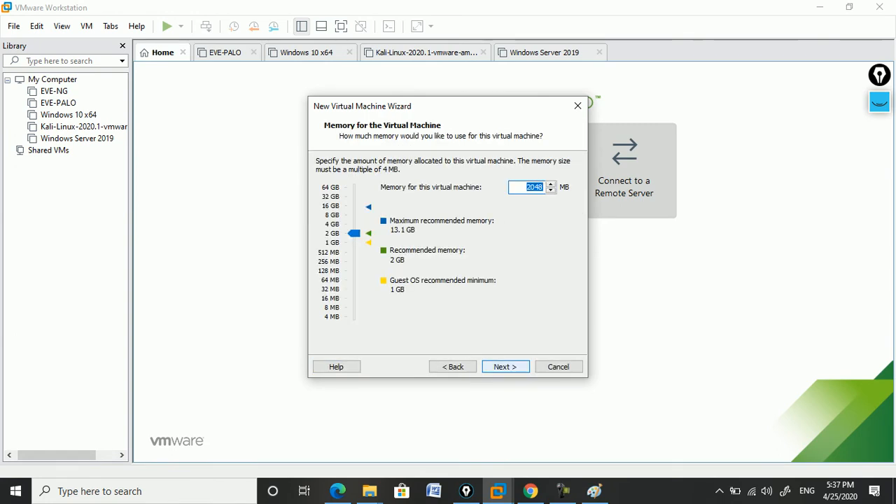
key("Return")
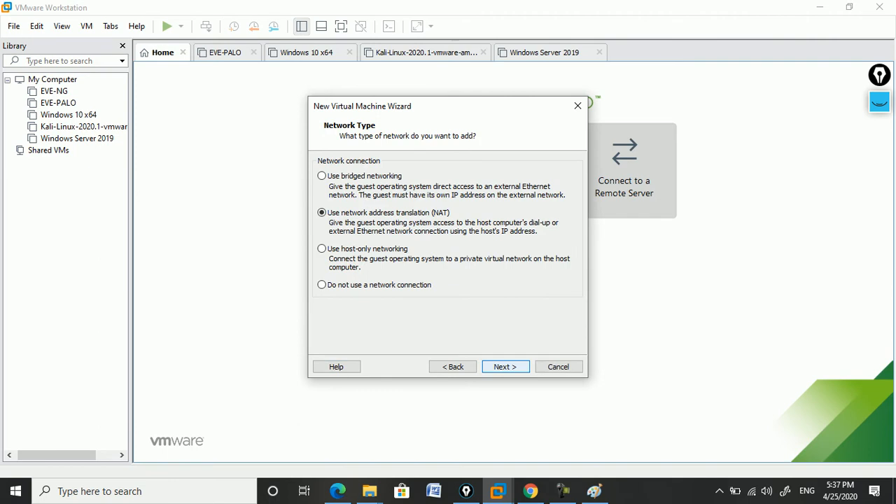
- Choose bridged networking, keep the default controller and disk types, and create a new virtual disk
left_click(322, 176)
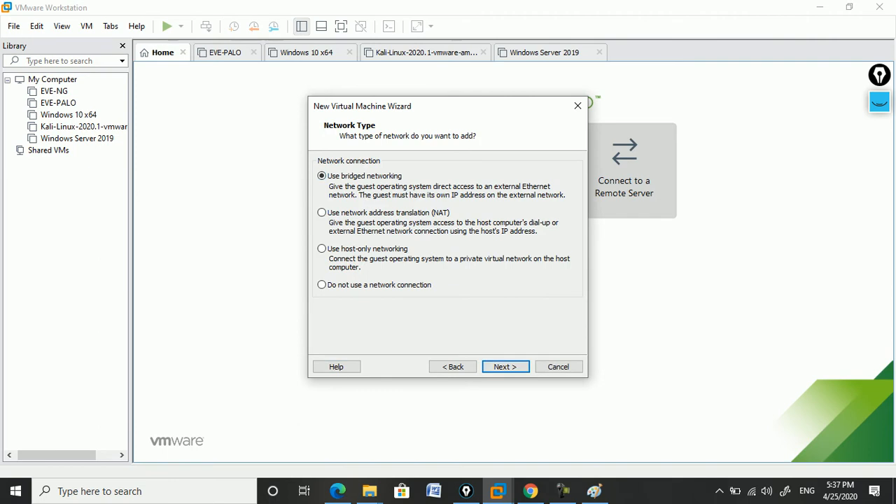
key("Return")
key("Return")
key("Return")
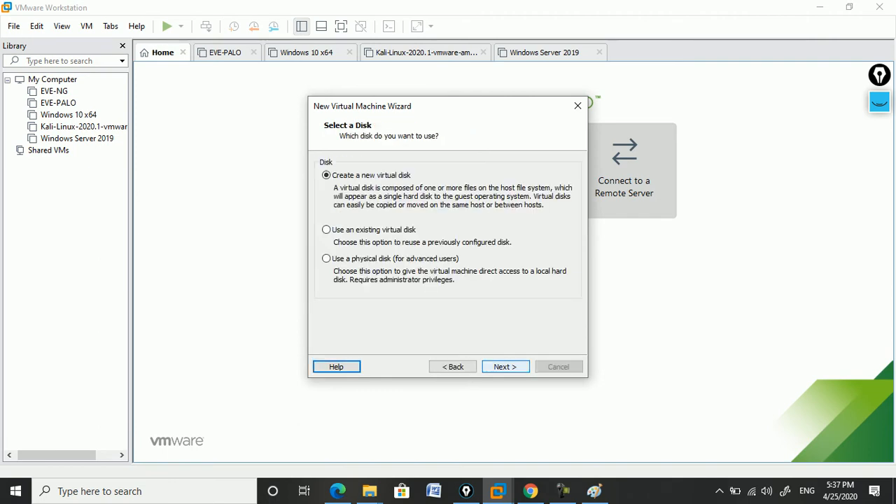
key("Return")
- Set the virtual disk to 15 GB stored as a single file and finish creating the virtual machine
left_click(319, 257)
left_click_drag(435, 165, 416, 164)
type("10")
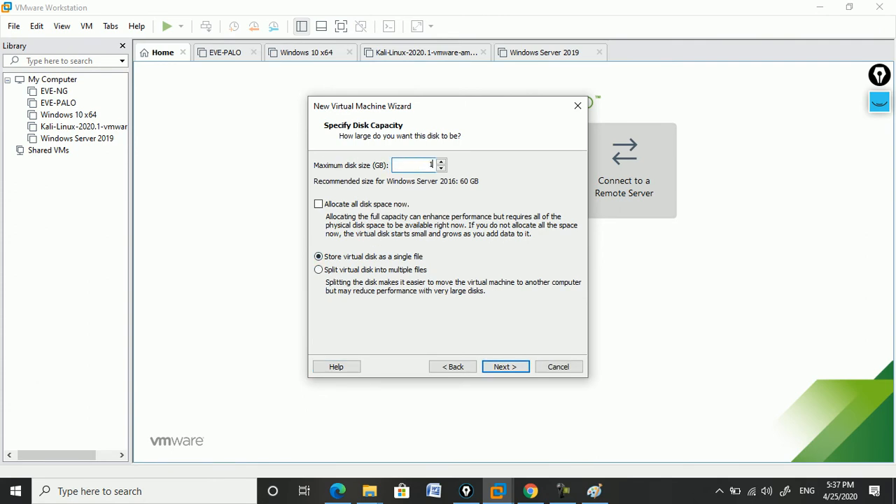
key("BackSpace")
type("5")
key("Return")
key("Return")
key("Return")
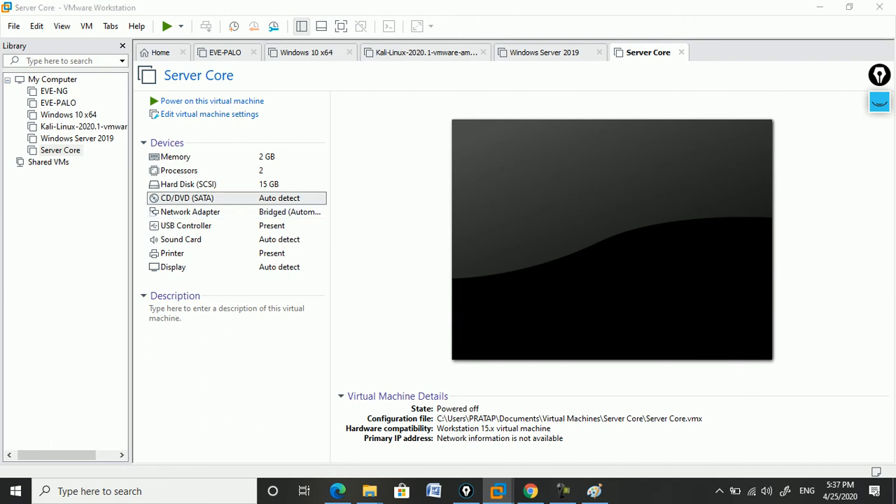
- Attach the D:\OS\2016.ISO image file to the virtual machine's CD/DVD drive and save the settings
double_click(187, 199)
left_click(447, 152)
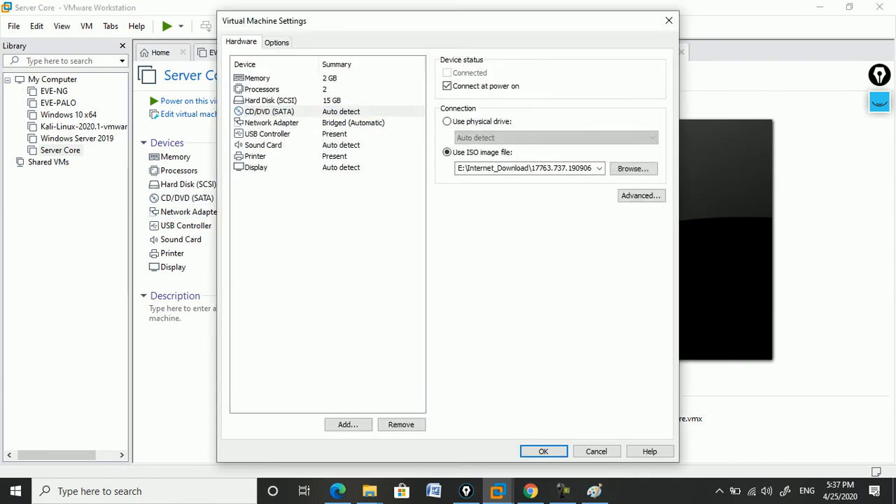
left_click(633, 168)
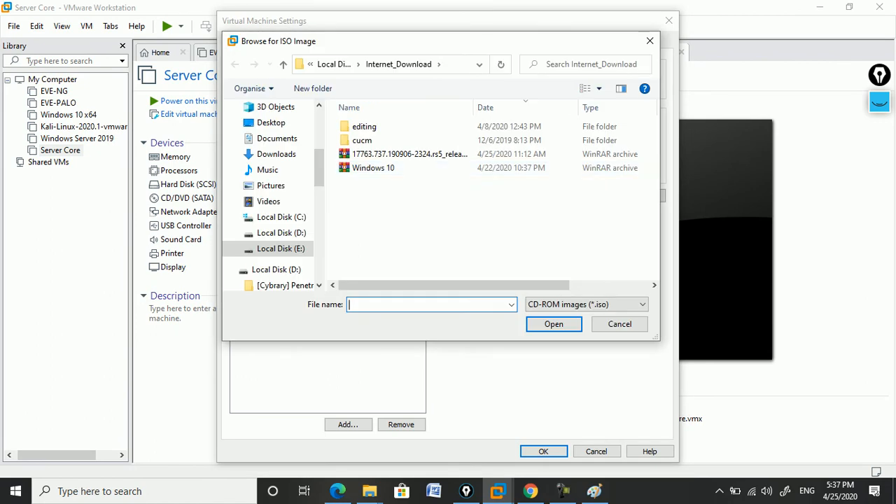
left_click(276, 270)
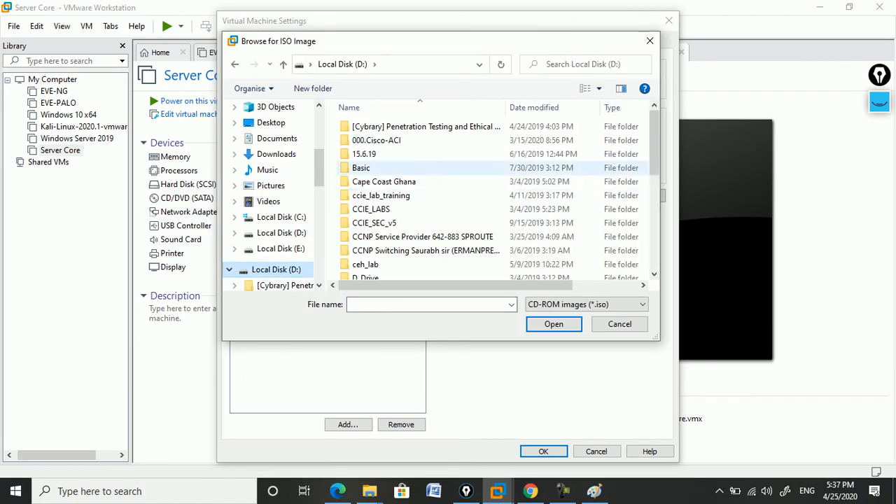
left_click(426, 251)
key("o")
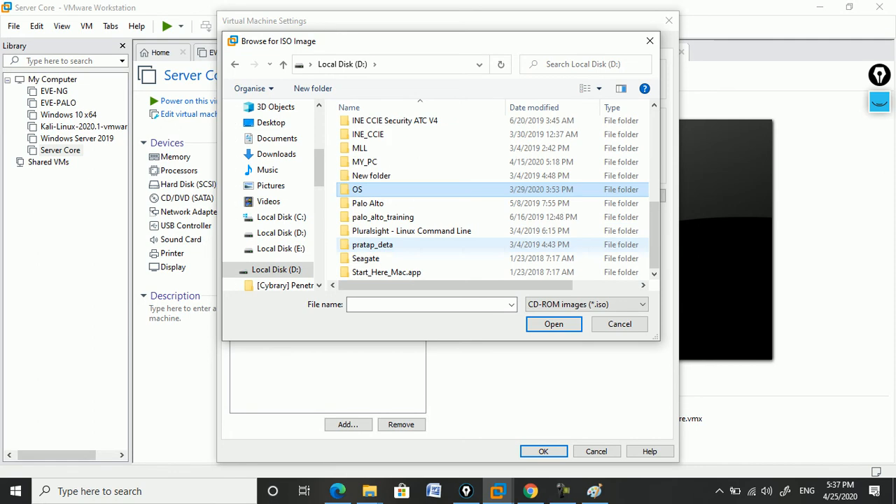
double_click(364, 190)
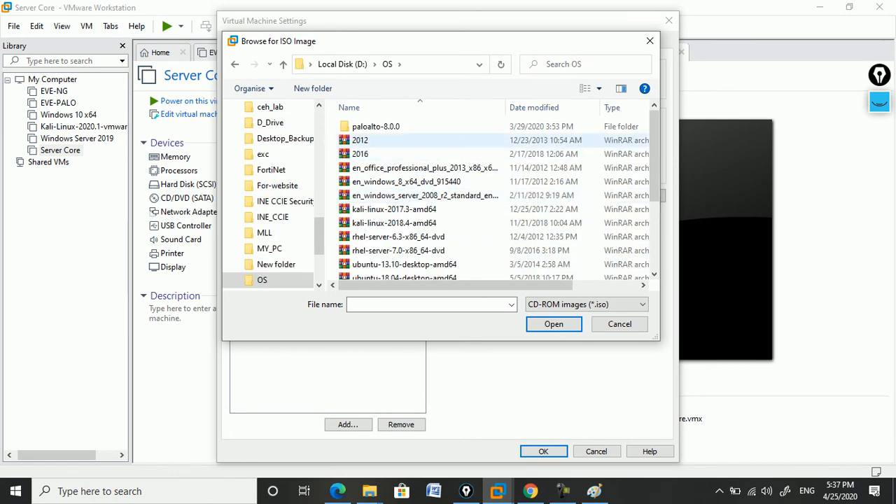
left_click(392, 154)
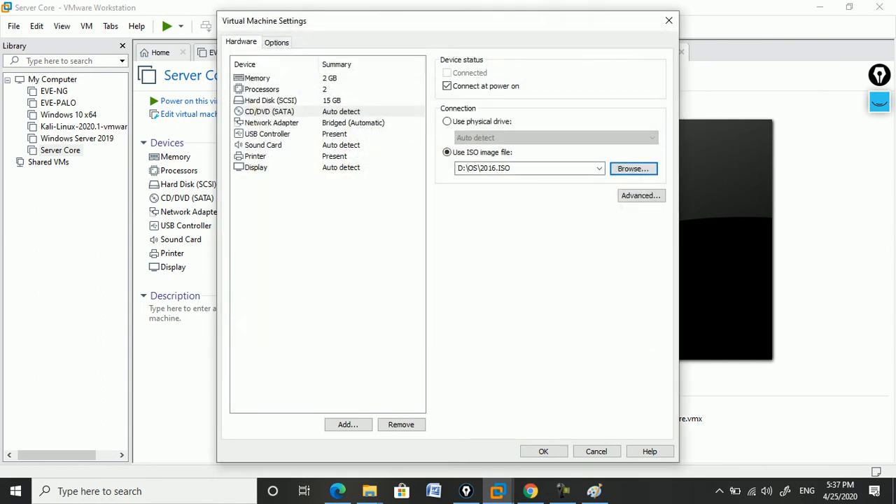
left_click(543, 451)
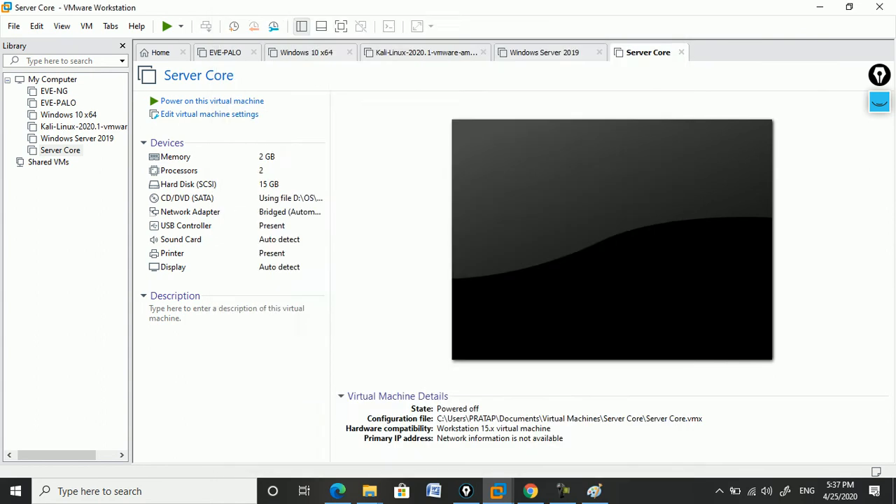
- Power on the virtual machine, hide the library, and start Windows Server 2016 setup with the default language and keyboard
left_click(213, 101)
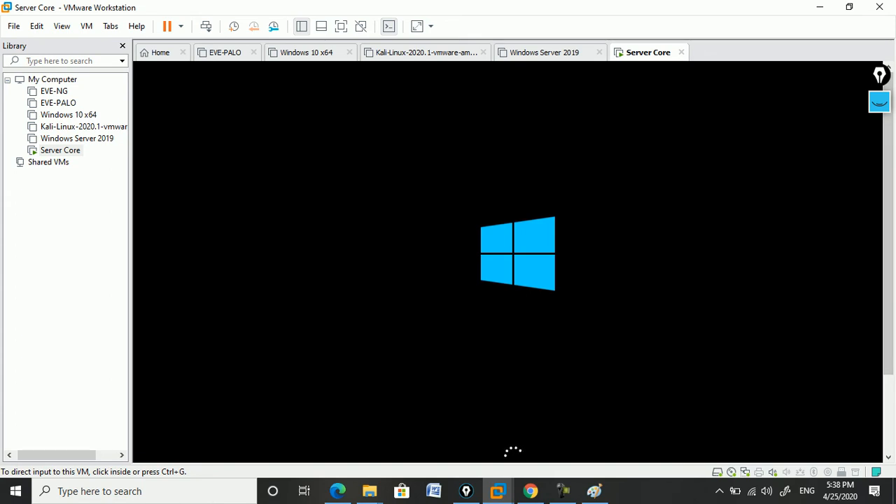
left_click(302, 26)
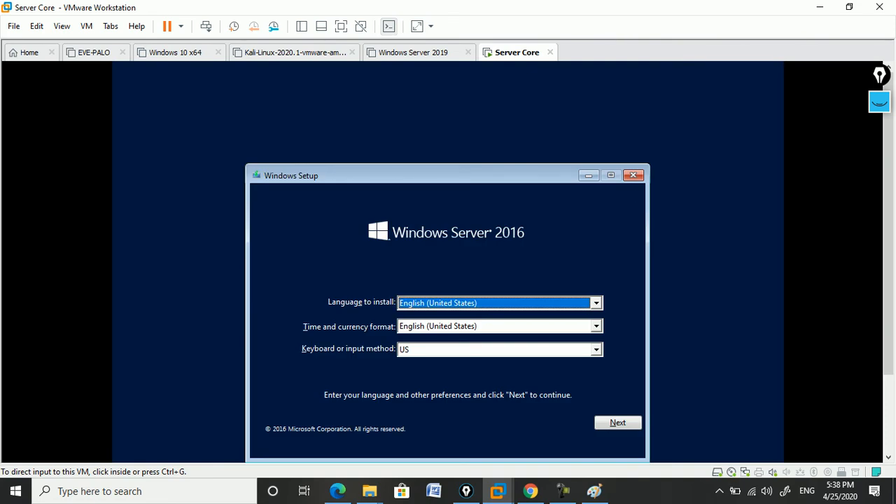
left_click(620, 423)
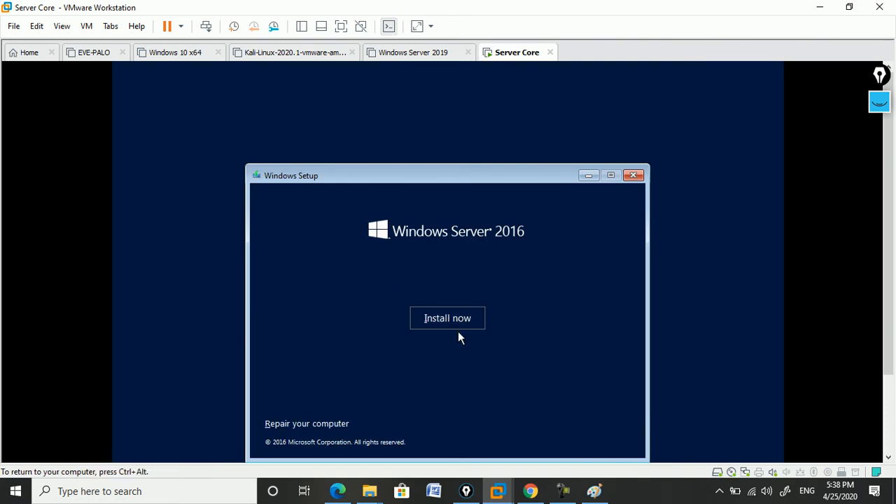
left_click(452, 325)
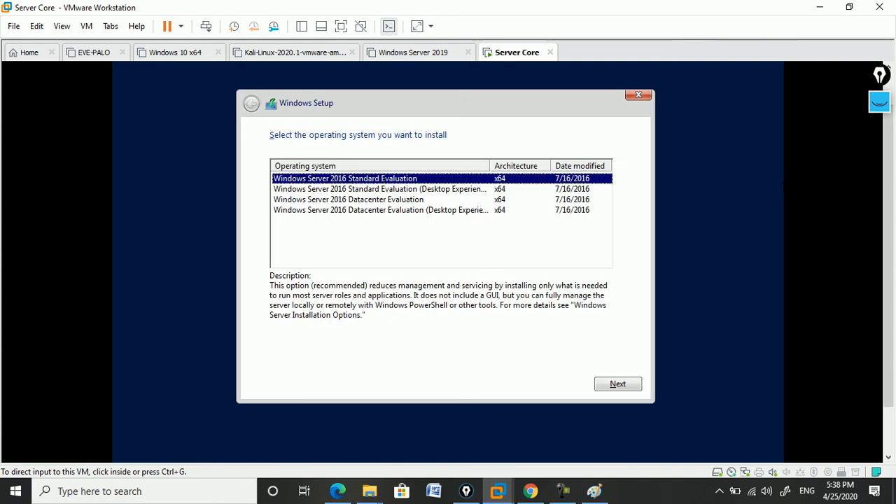
- Outline the Windows Server 2016 Standard Evaluation description with a rectangle annotation, and hide the annotations
left_click(587, 212)
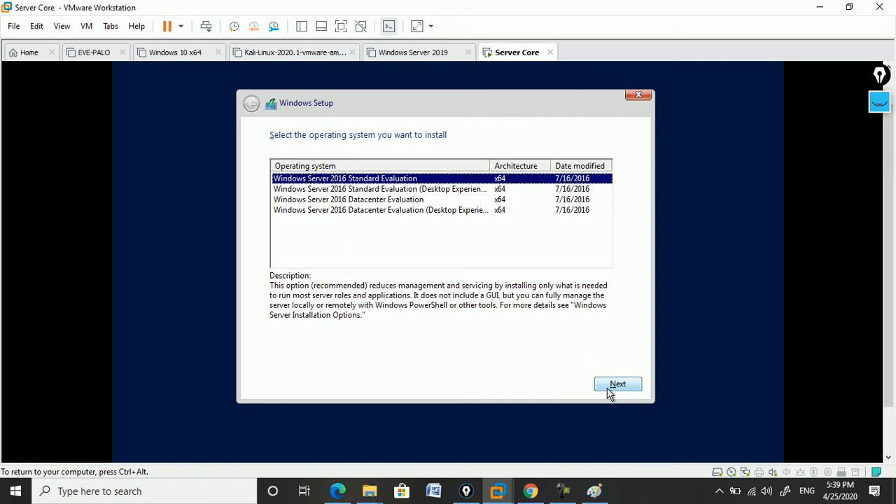
key("ctrl+alt")
left_click(880, 102)
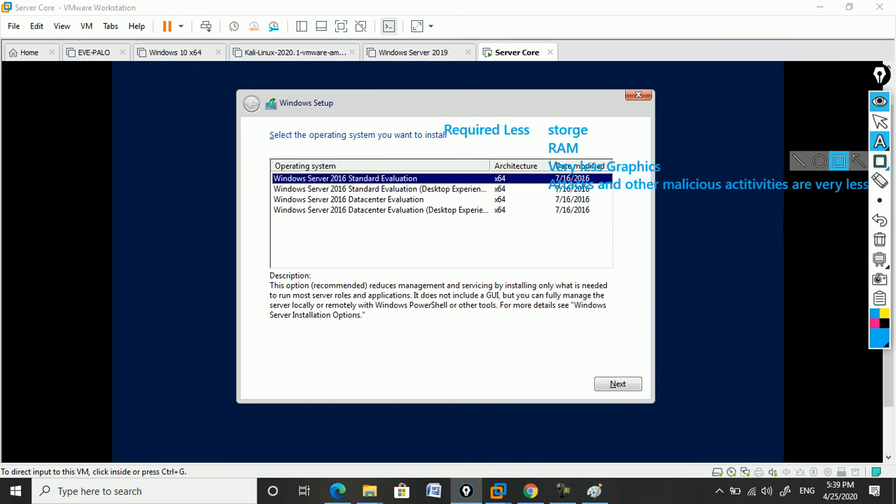
left_click(880, 162)
mouse_move(259, 282)
left_mouse_down()
mouse_move(616, 336)
mouse_move(653, 324)
left_mouse_up()
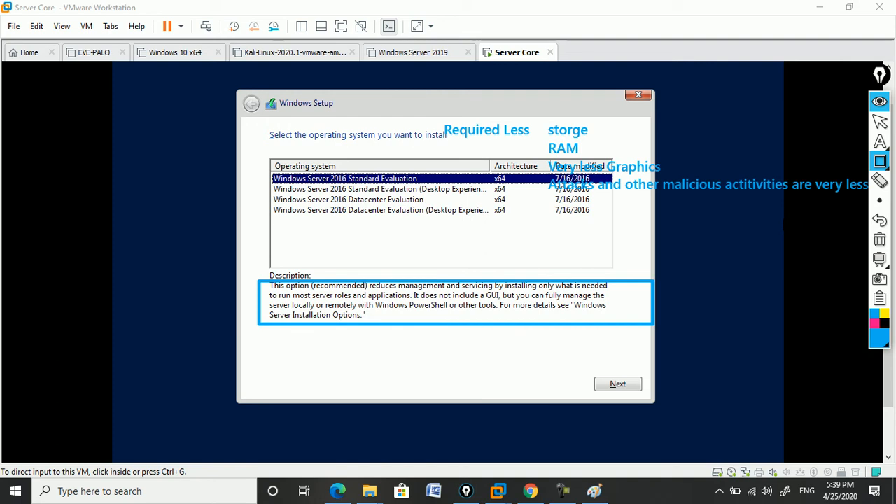
left_click_drag(411, 290, 533, 305)
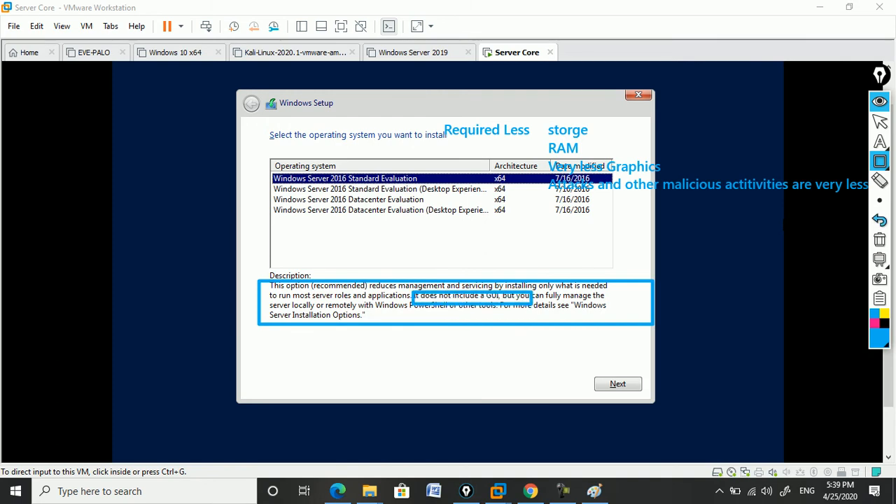
left_click(879, 220)
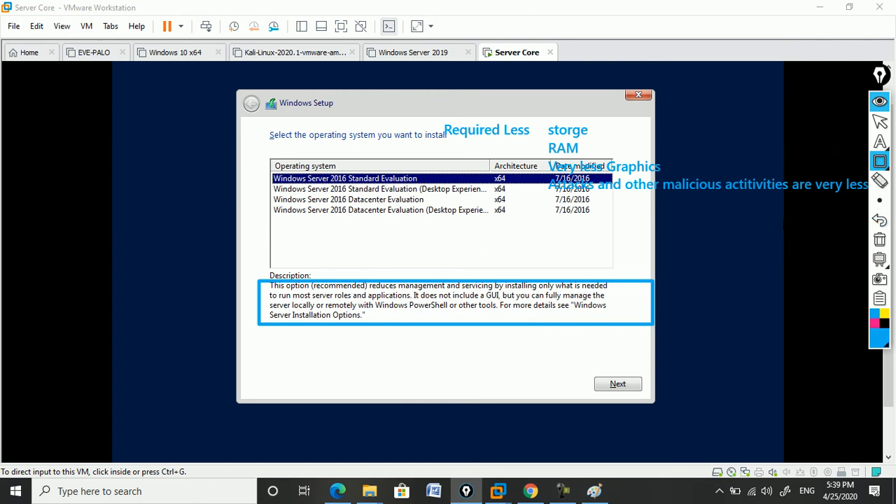
left_click(880, 102)
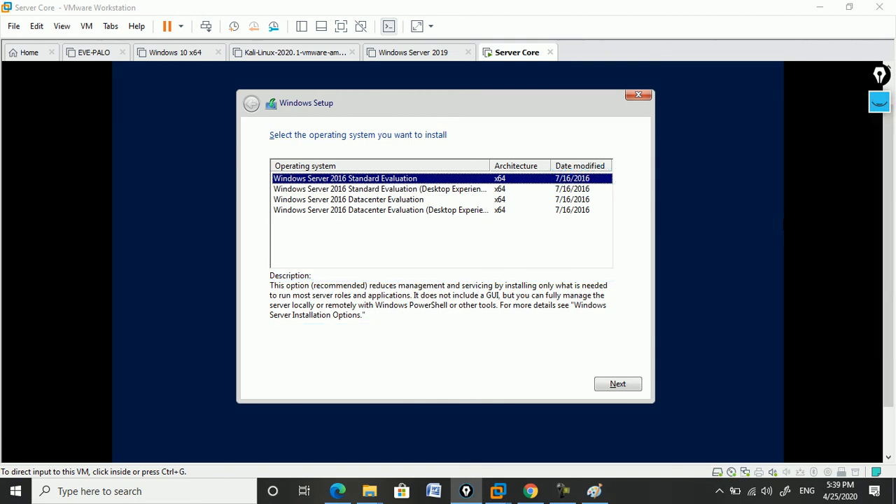
- Select Windows Server 2016 Standard Evaluation, accept the license terms, and choose the custom Windows-only installation
left_click(619, 389)
left_click(617, 387)
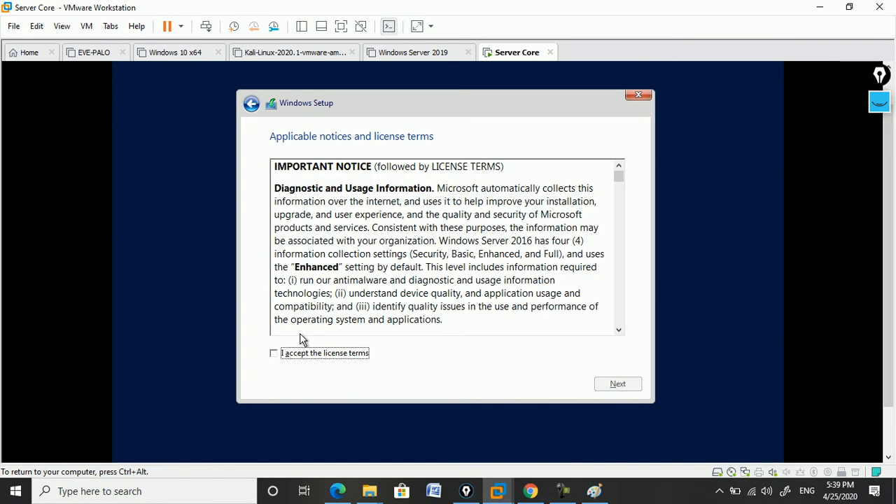
left_click(274, 354)
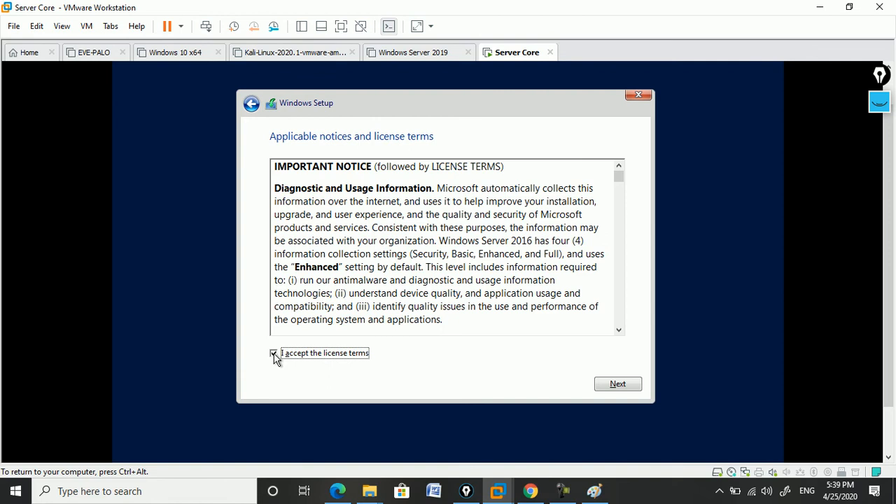
left_click(623, 386)
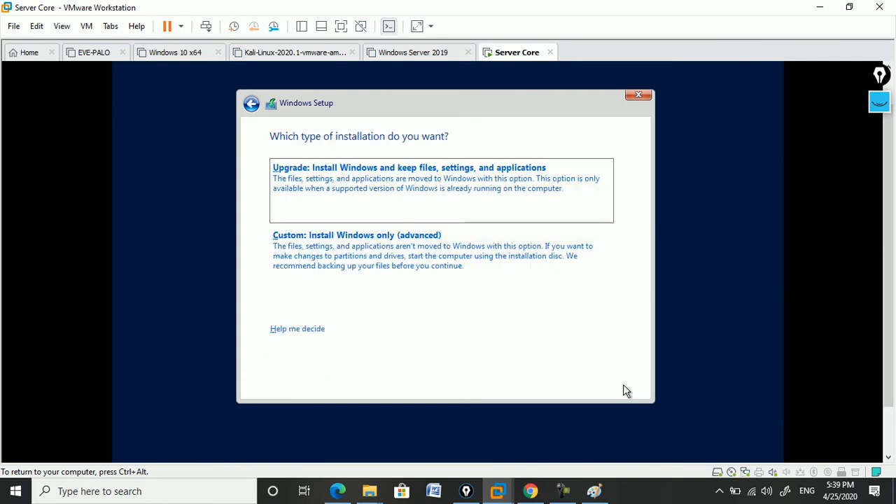
left_click(409, 257)
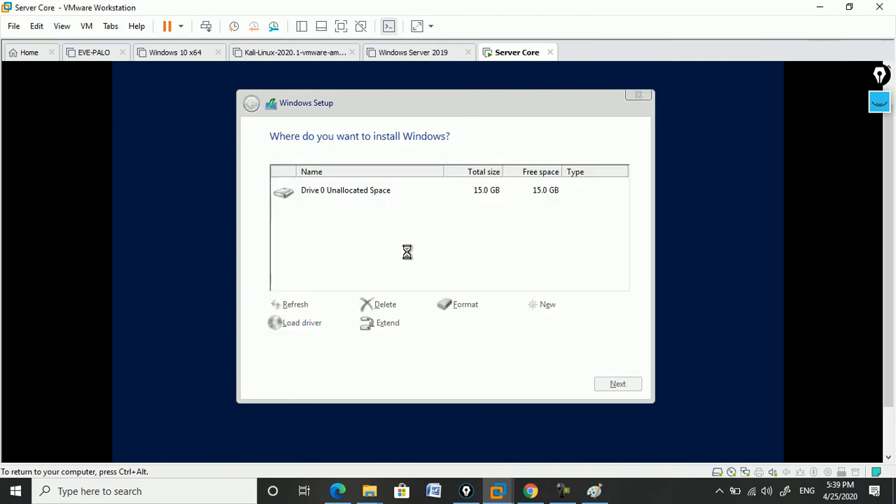
- Create a 15360 MB partition from Drive 0's unallocated space and start installing Windows on the primary partition
left_click(546, 314)
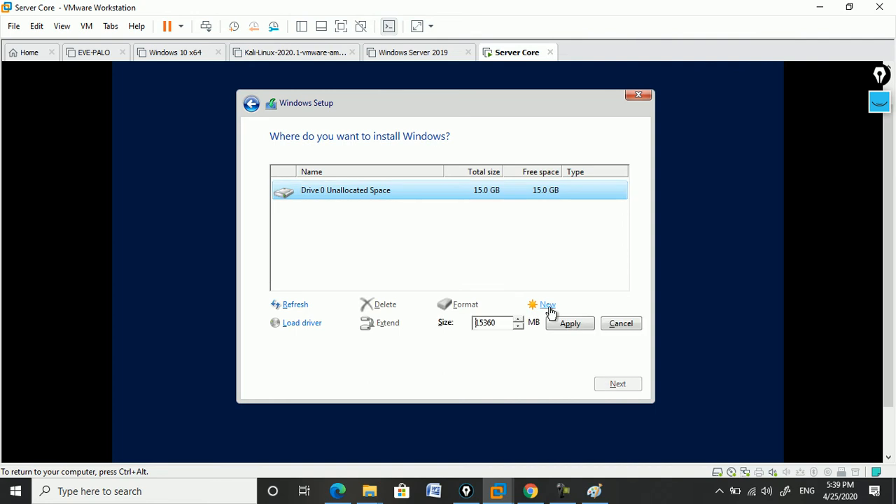
left_click(570, 326)
left_click(537, 326)
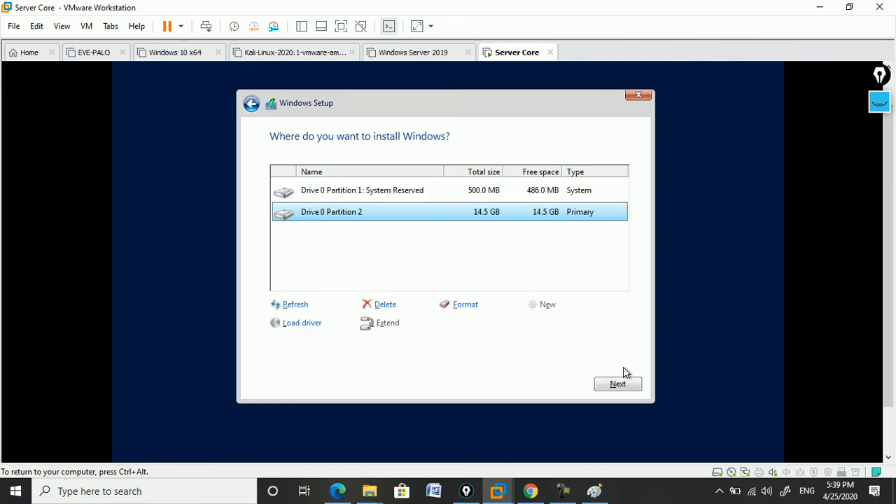
left_click(625, 382)
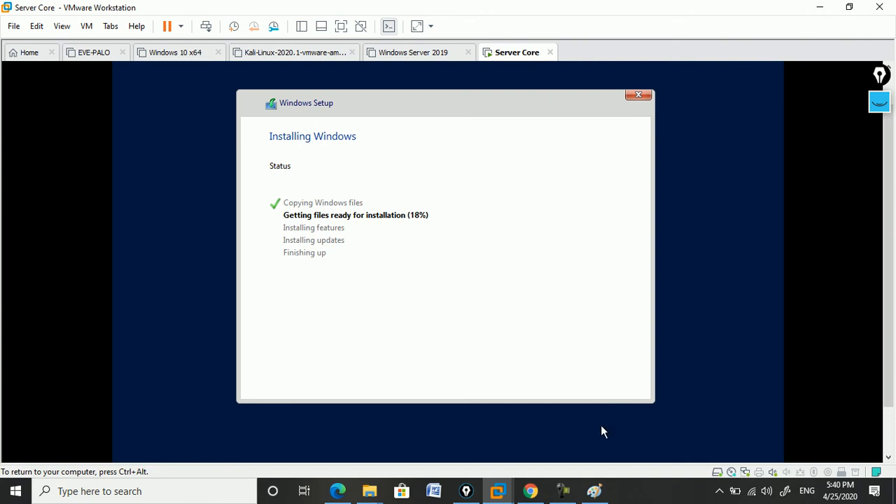
left_click(562, 491)
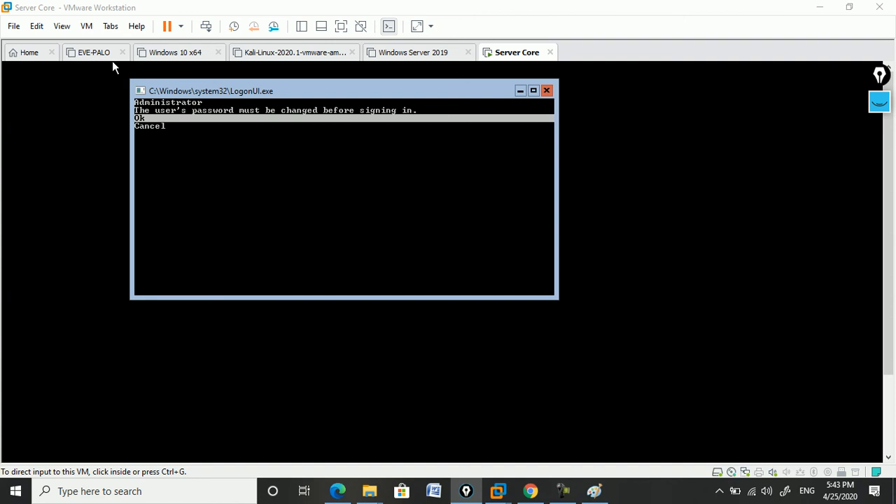
- Agree to change the Administrator password and switch the host keyboard to English (United States)
left_click(424, 240)
key("Return")
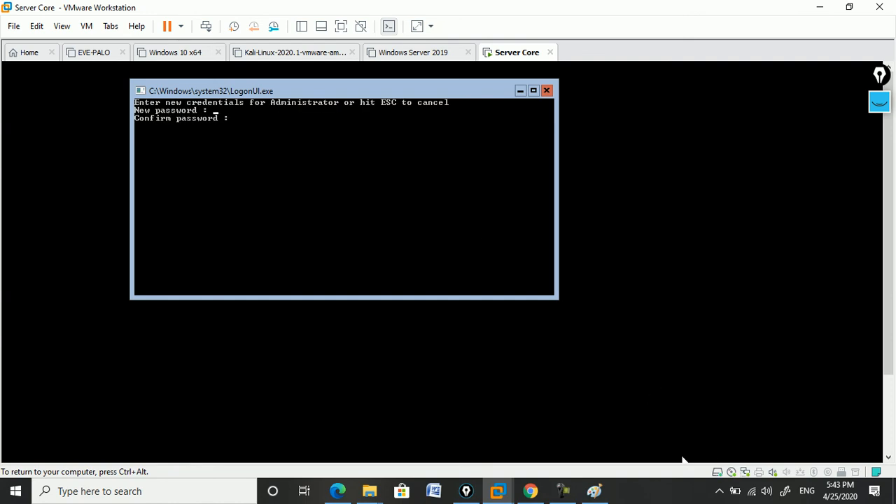
left_click(807, 491)
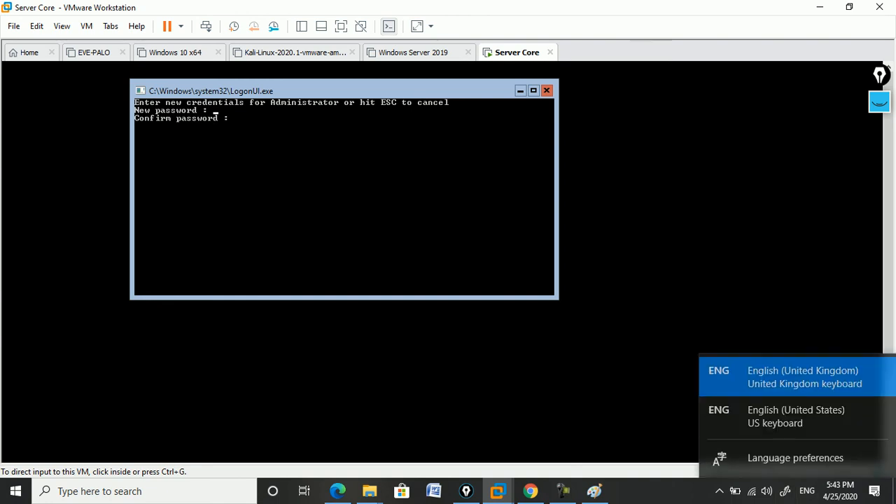
left_click(795, 418)
left_click(424, 204)
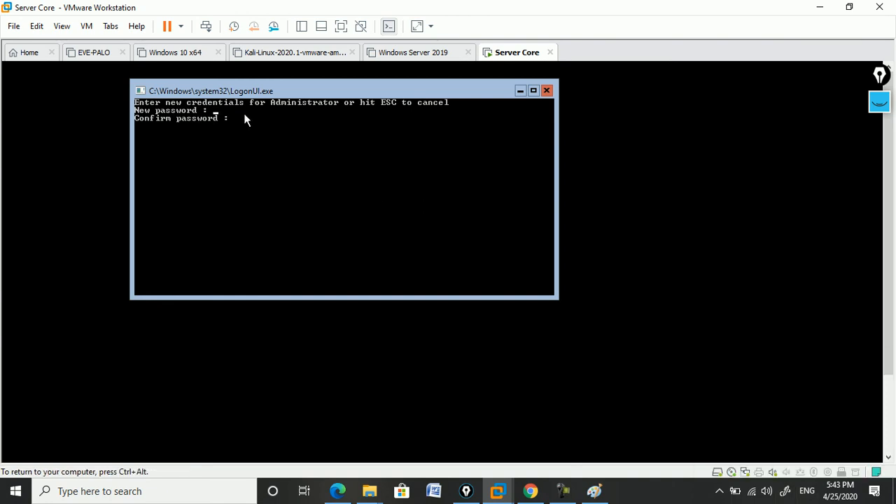
- Enter and confirm the new Administrator password, and sign in to the command prompt
type("*********")
key("Tab")
type("*********")
key("Return")
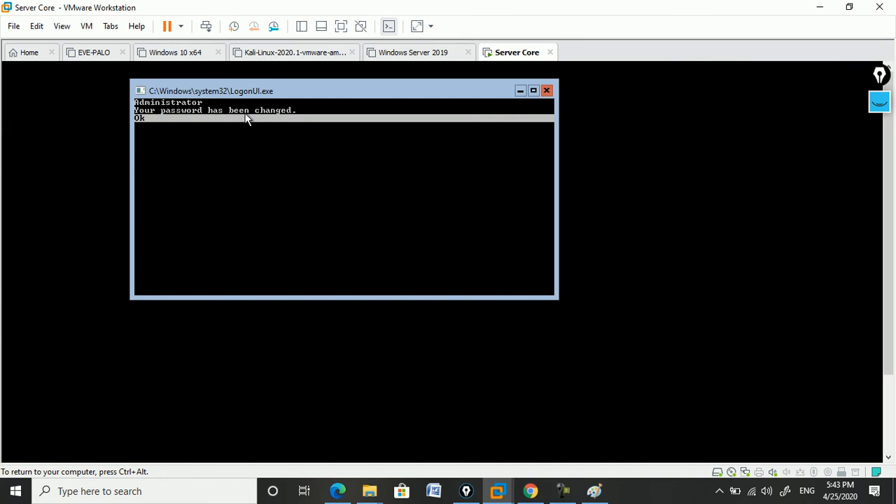
key("Return")
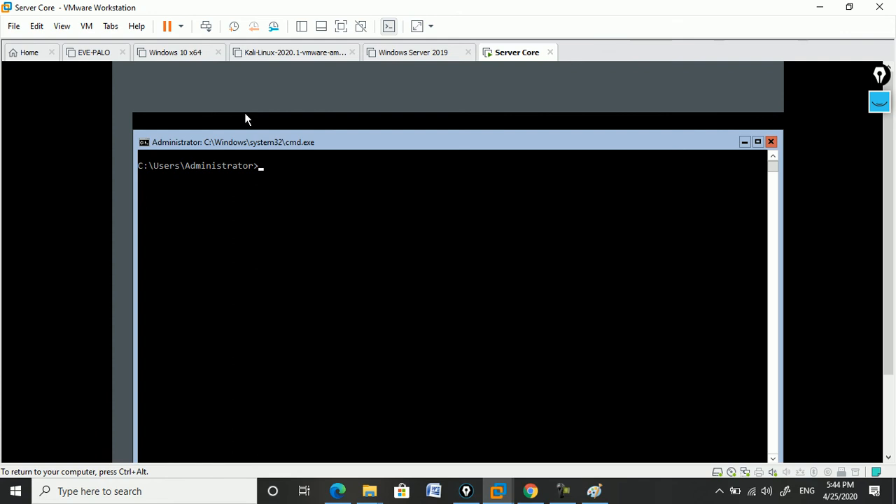
- Run sconfig to open the Server Configuration menu and bring its full option list into view
type("sconfig")
key("Return")
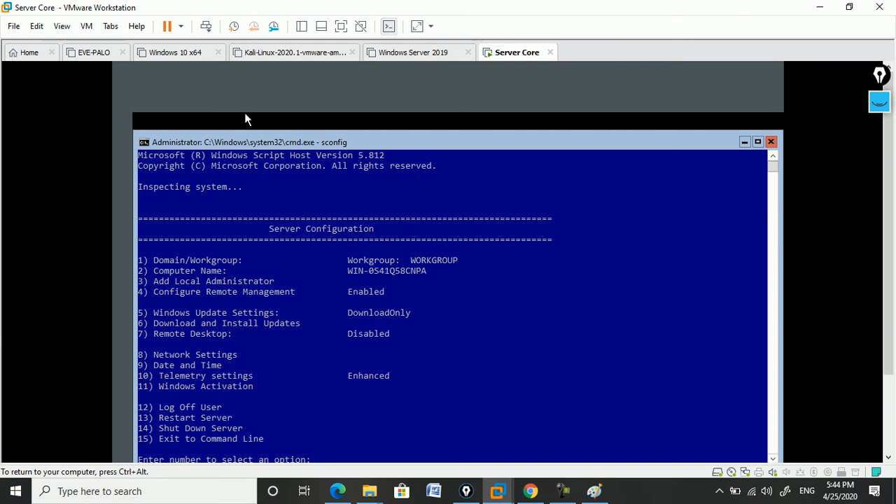
left_click_drag(889, 210, 889, 273)
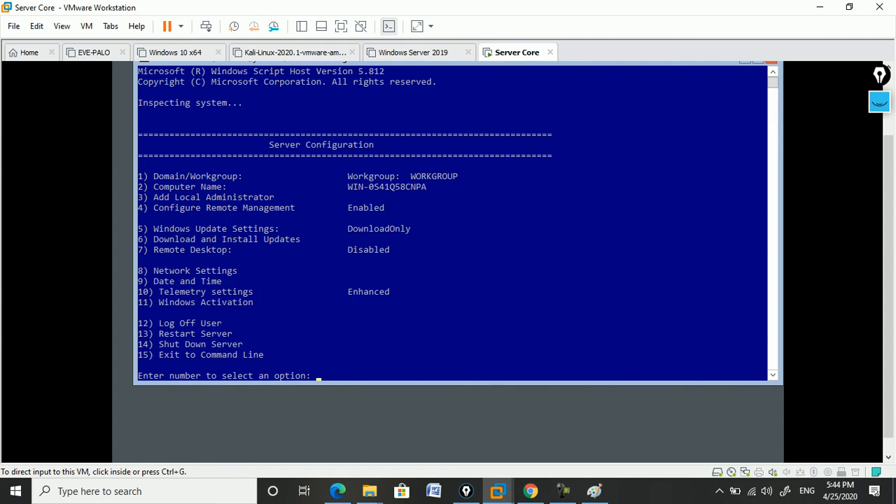
left_click(415, 244)
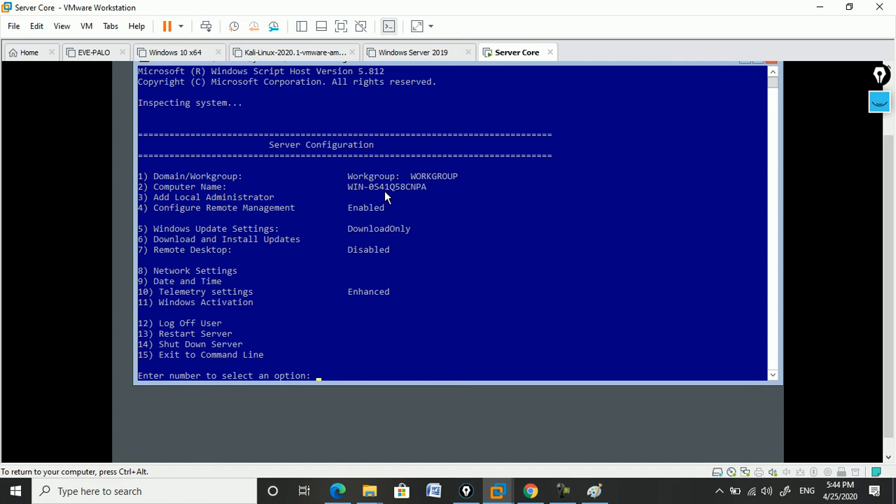
- Try to change the computer name to networkraid.net with option 2 of the Server Configuration menu
type("2")
key("Return")
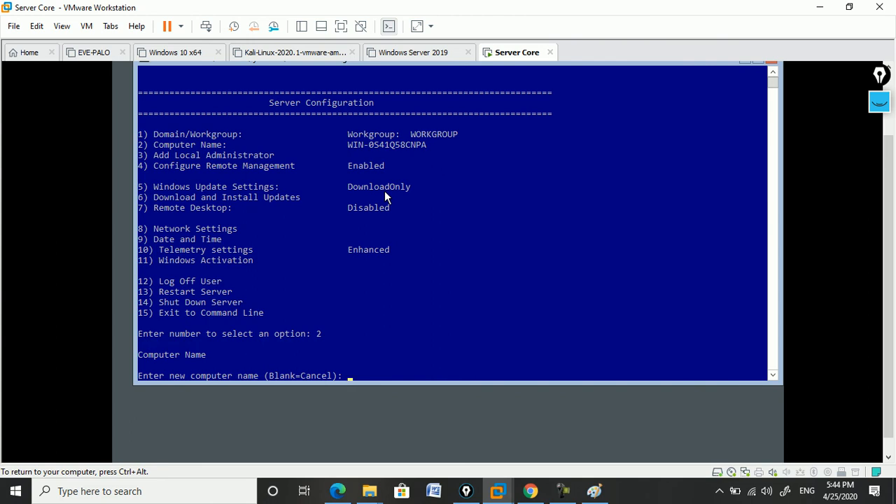
type("networkraid.net")
key("Return")
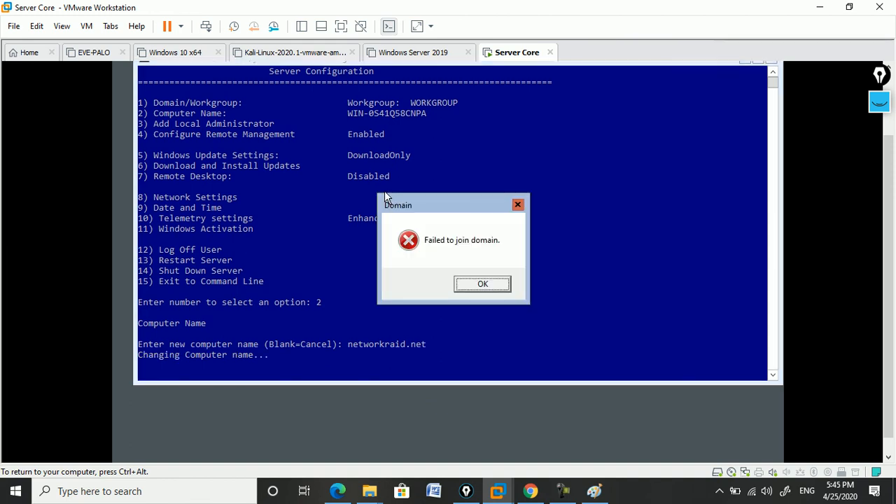
- Dismiss the domain error, change the computer name to networkraid with option 2, and restart the server to apply it
key("Return")
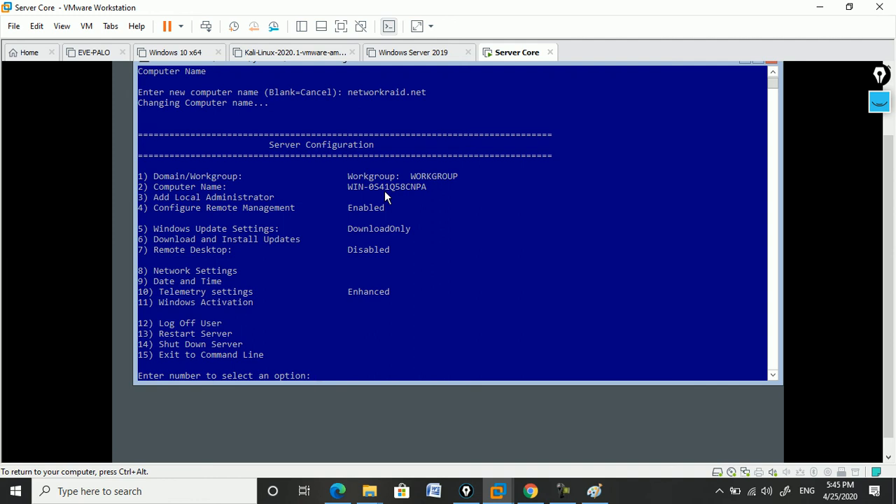
type("2")
key("Return")
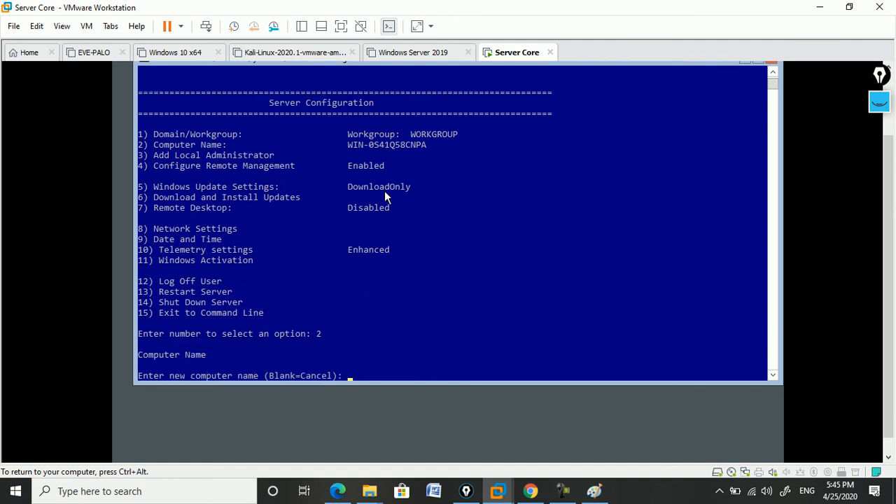
type("networkraid")
key("Return")
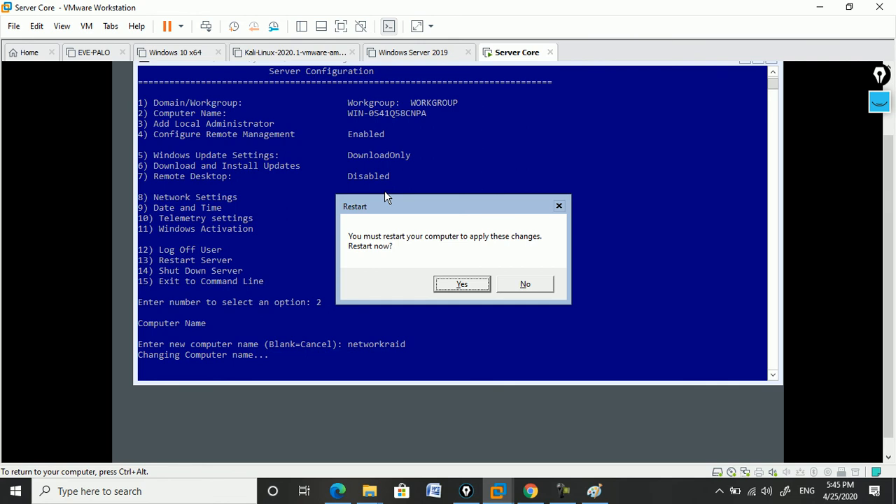
key("Return")
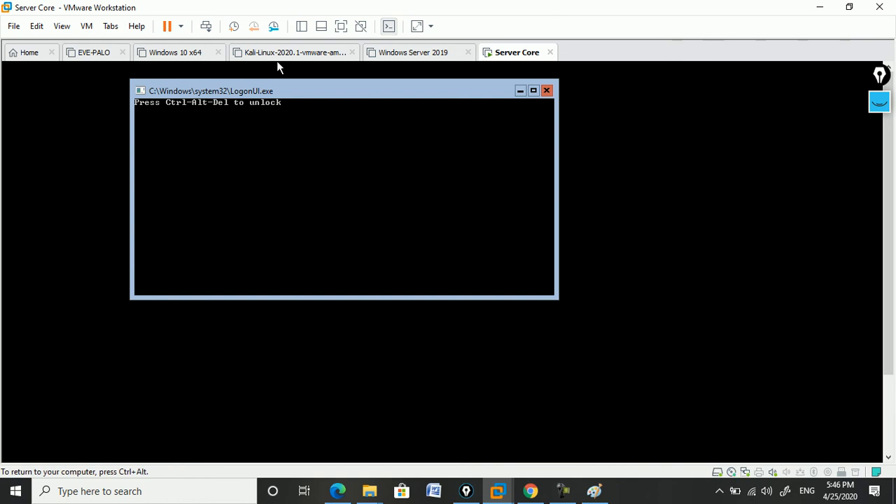
- Unlock the restarted server and sign in by entering the Administrator account password
left_click(206, 26)
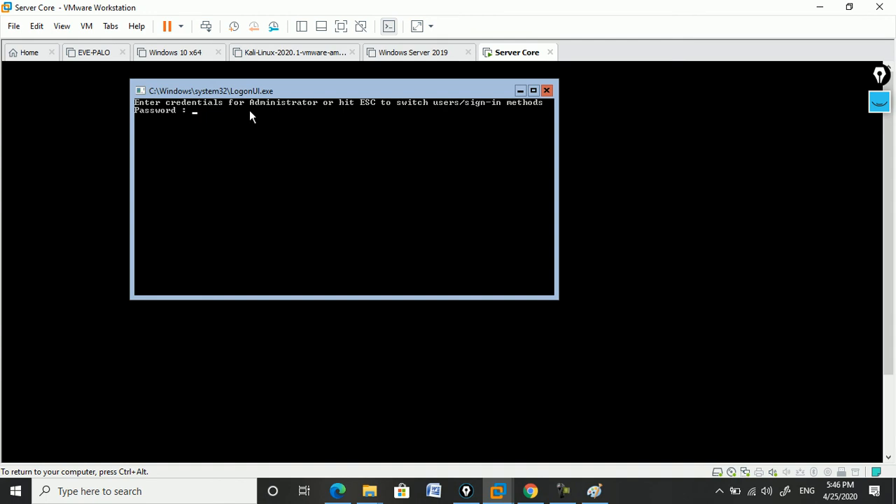
type("******")
key("Return")
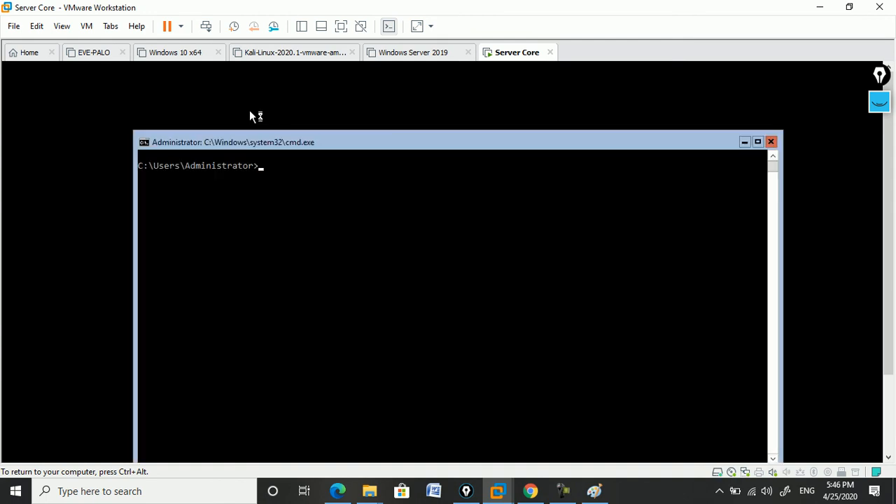
- Run sconfig to reopen the Server Configuration menu and move its window so that the option prompt is fully in view
type("sconfig")
key("Return")
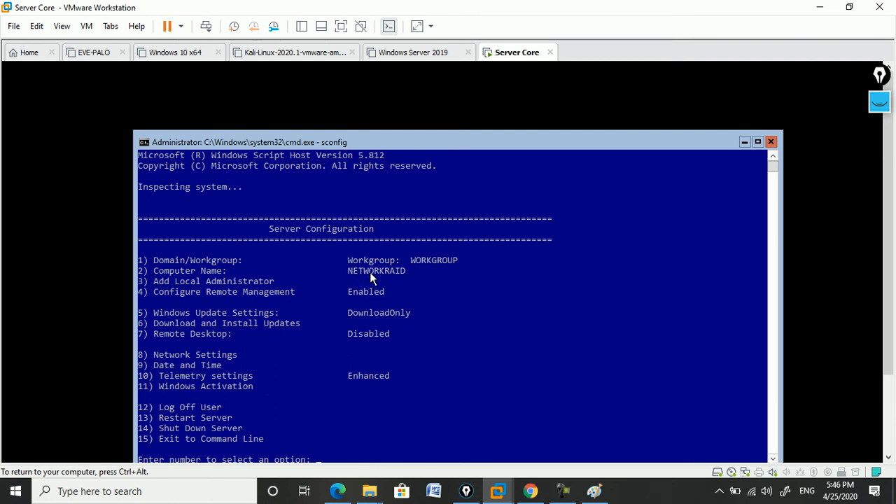
left_click_drag(464, 144, 463, 125)
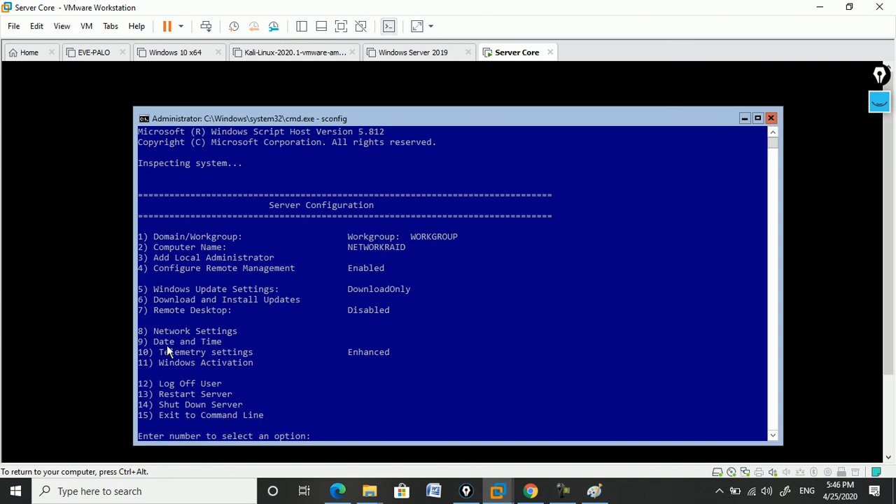
- Examine the available time zones in the Date and Time settings of option 9, and close the settings without saving a change
type("9")
key("Return")
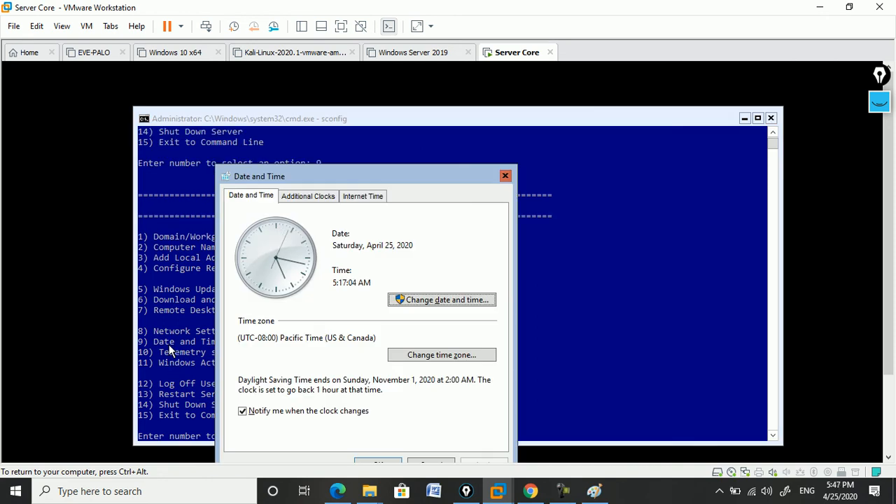
left_click(470, 355)
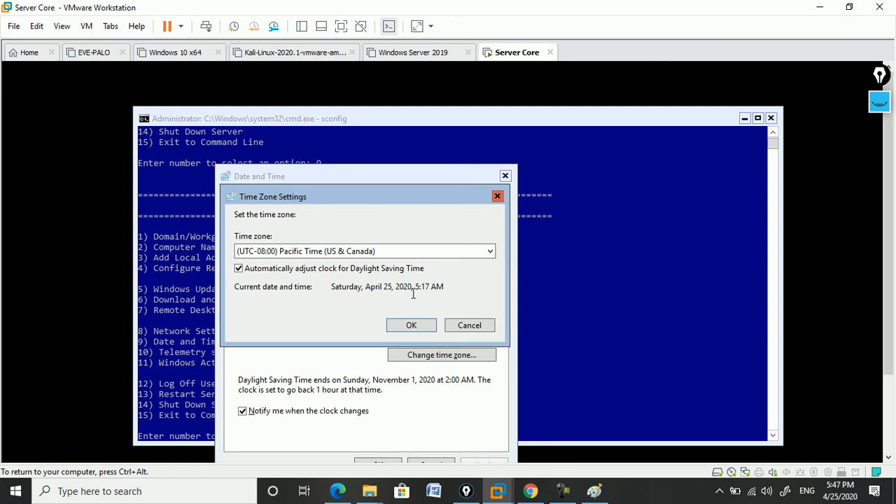
left_click(403, 252)
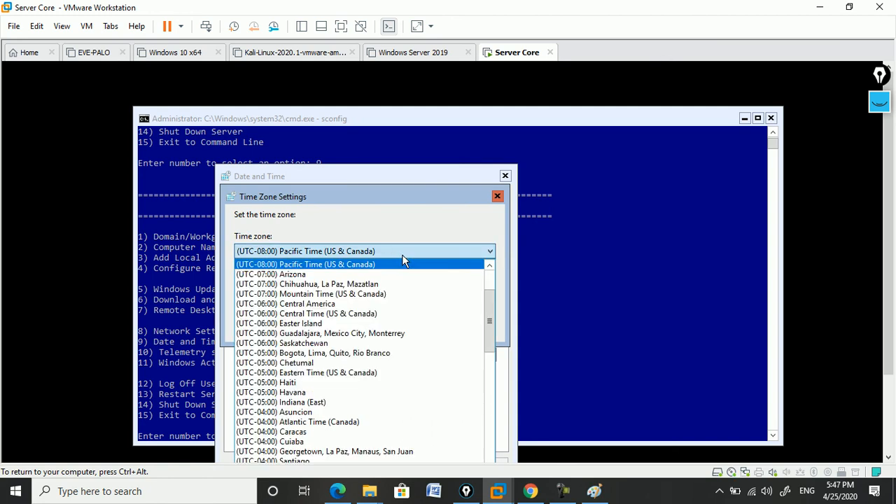
key("Down")
key("Down")
key("Down")
key("Down")
key("Down")
key("Down")
key("Down")
key("Down")
key("Down")
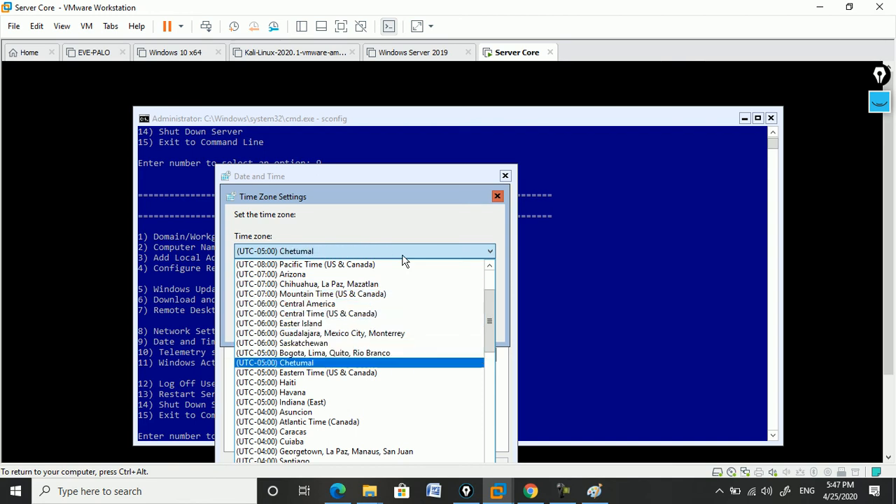
key("Down")
key("Down")
key("Down")
key("Down")
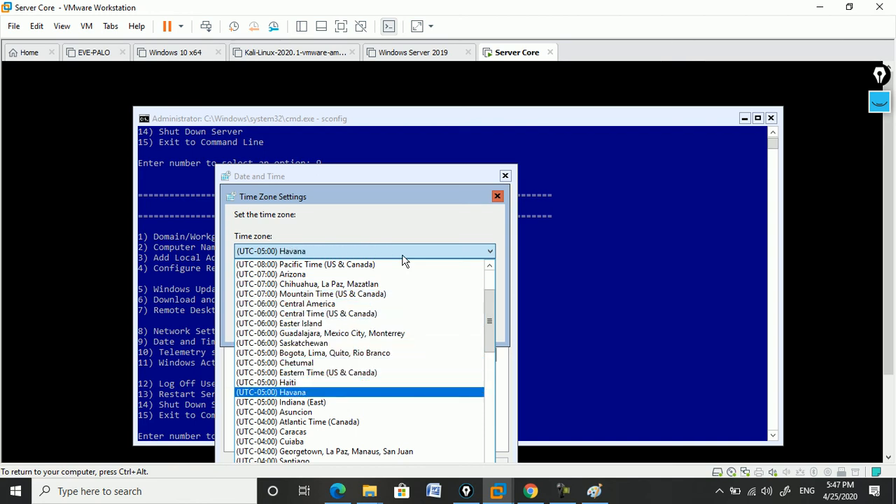
left_click_drag(490, 324, 493, 386)
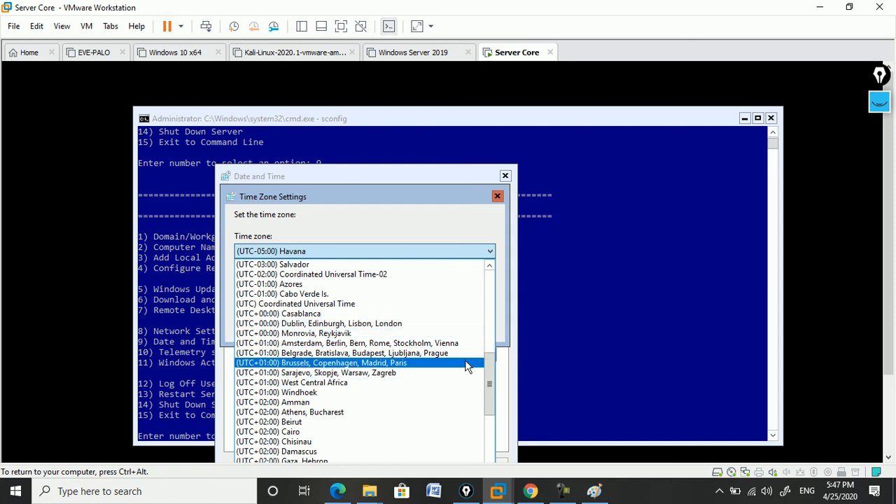
left_click_drag(493, 380, 493, 404)
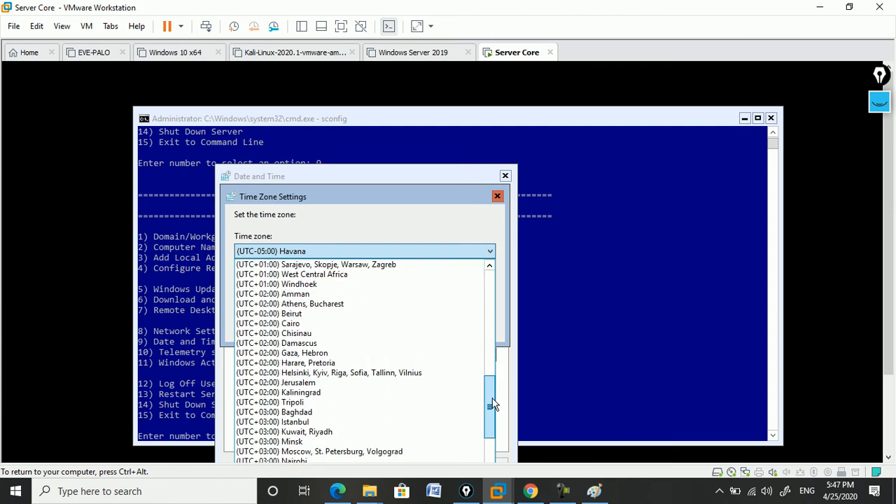
left_click_drag(493, 404, 498, 292)
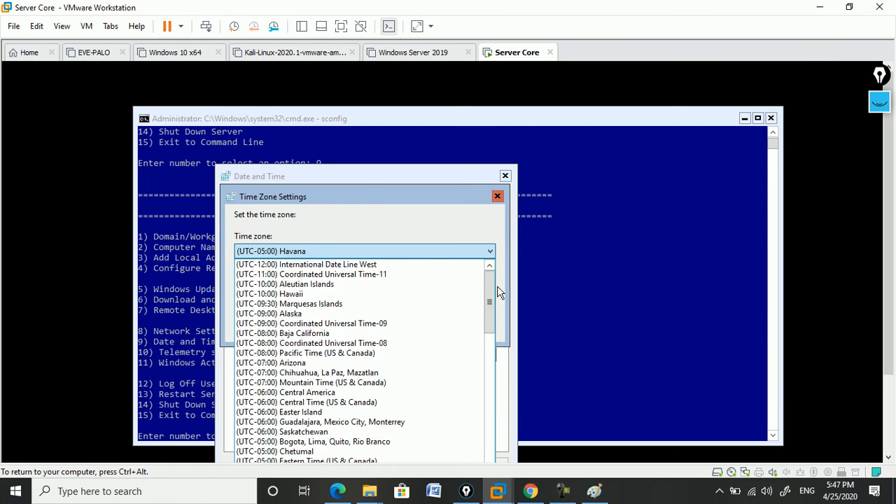
left_click(498, 198)
left_click(498, 199)
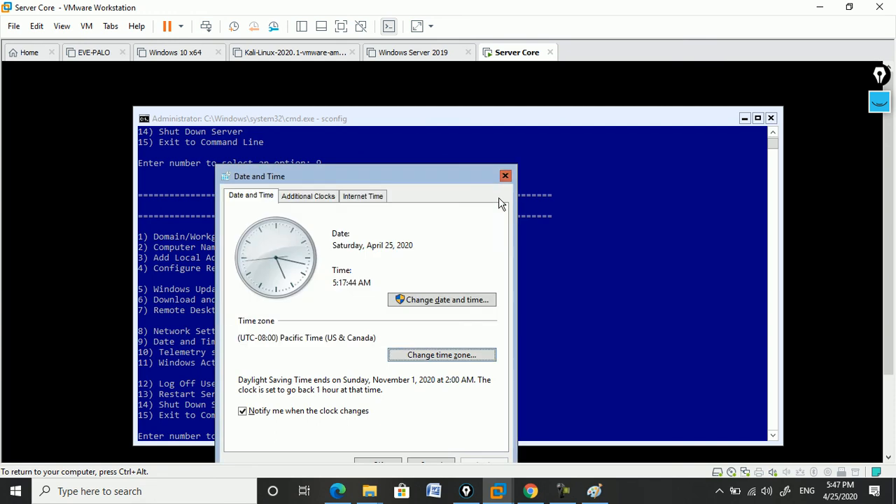
left_click(505, 176)
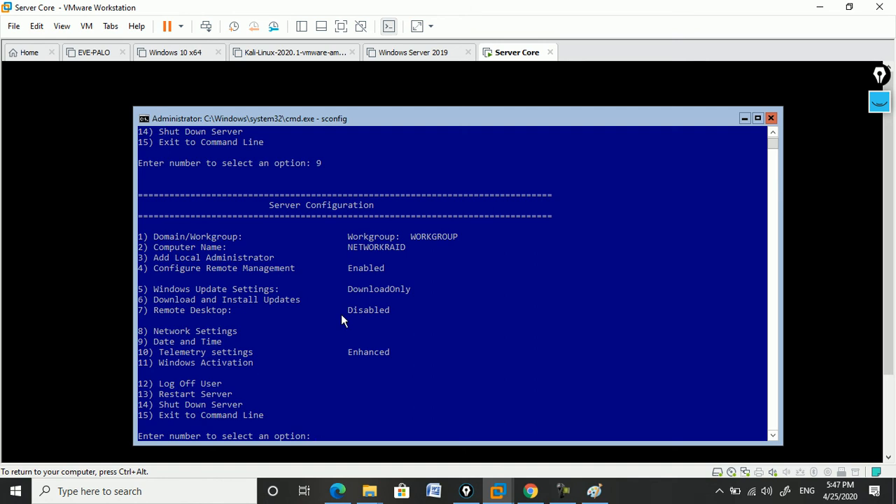
- View the Domain/Workgroup membership prompt of option 1 and return to the main menu without joining anything
type("1")
key("Return")
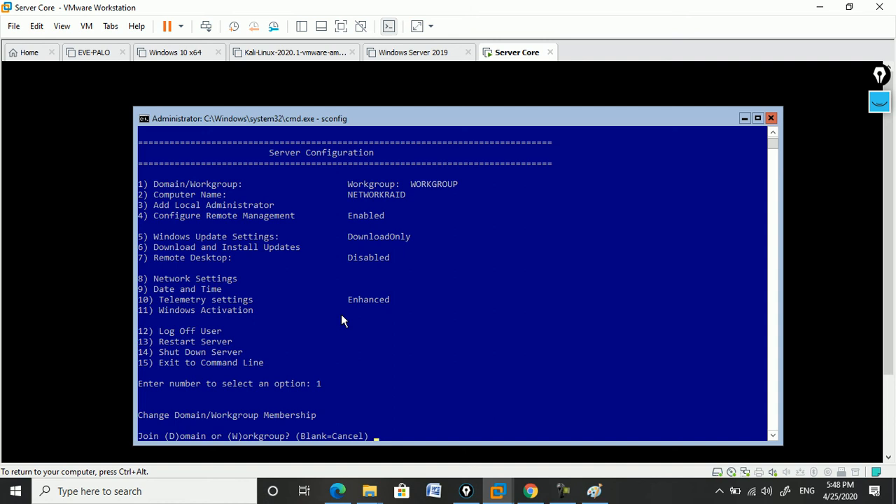
key("ctrl+d")
key("Return")
key("Return")
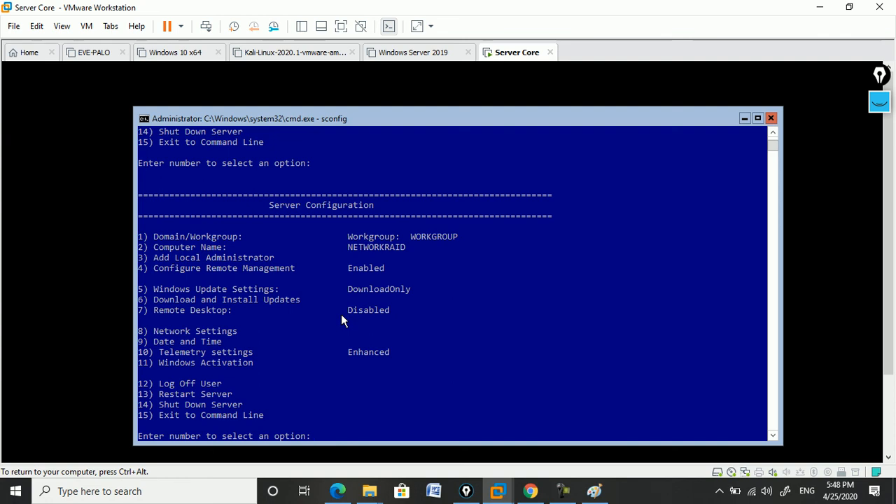
- Display the license info through Windows Activation, option 11, and return from its output window to the activation menu
type("11")
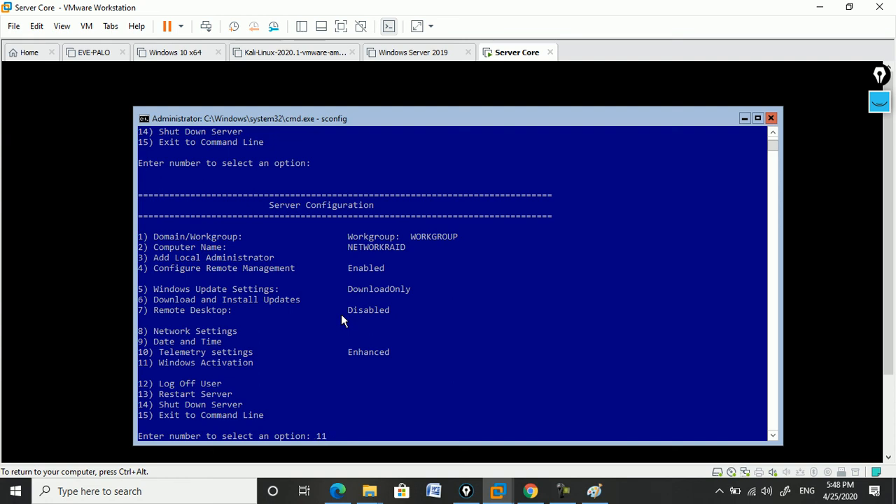
key("Return")
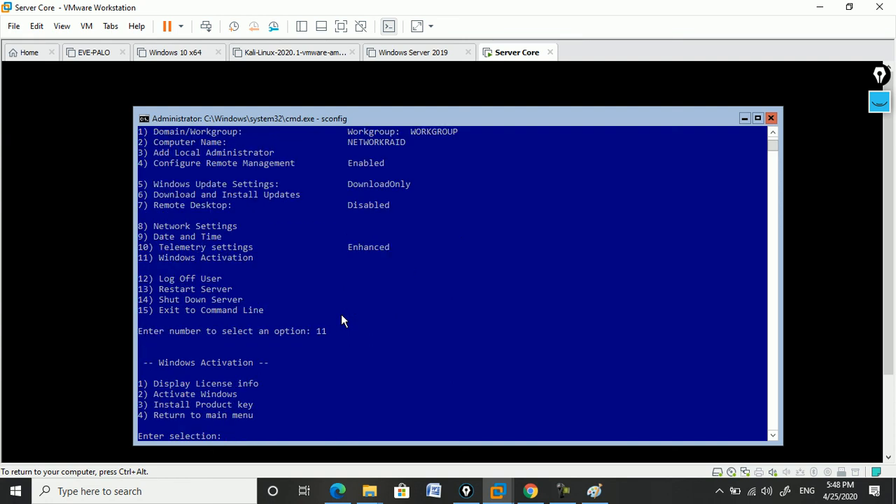
type("1")
key("Return")
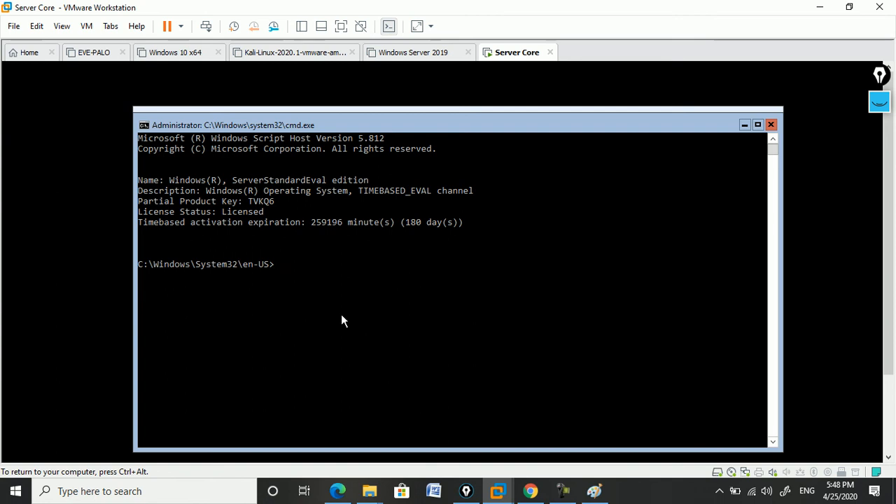
type("sco")
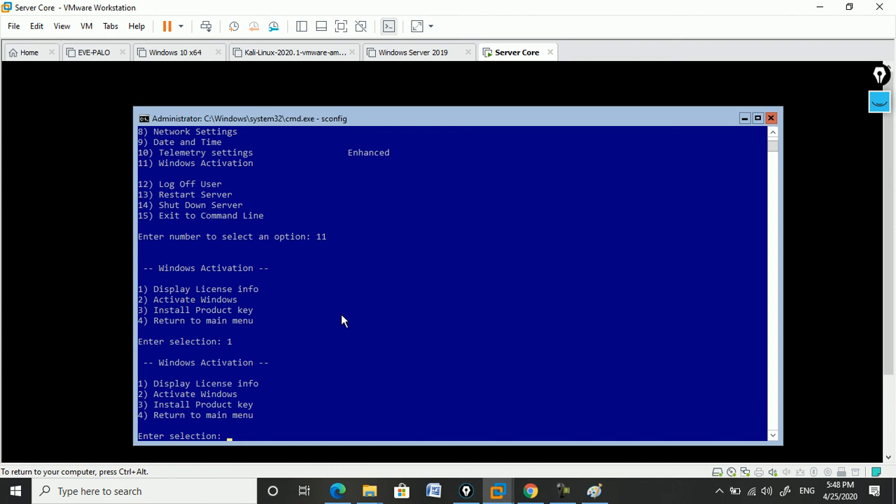
- Activate Windows with option 2 of the activation menu and exit the command window that reports on it
type("2")
key("Return")
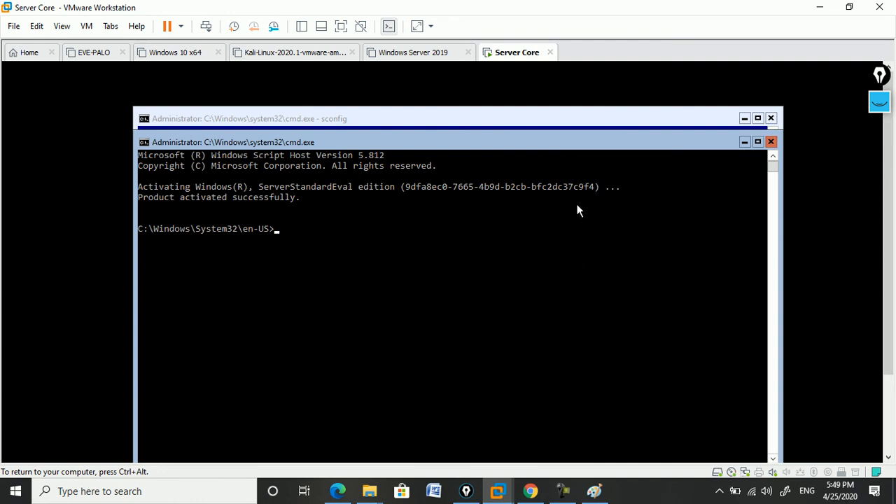
type("exit")
key("Return")
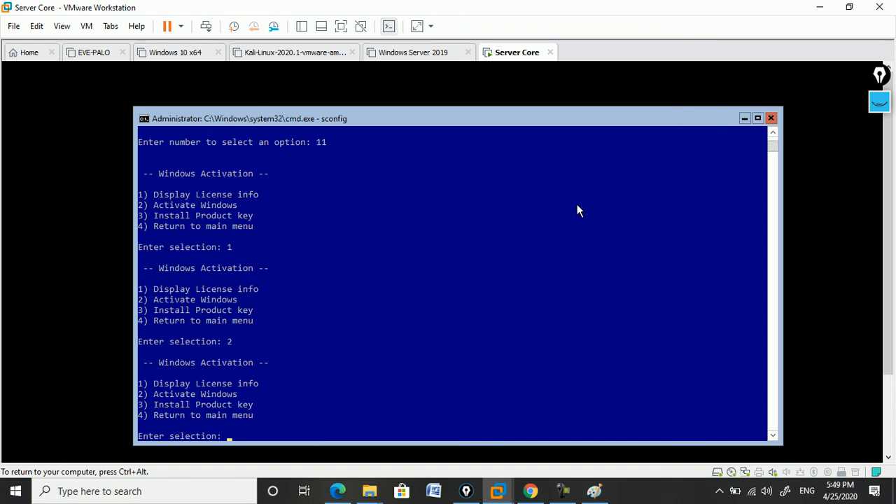
- View the Install Product key entry of option 3, cancel it without a key, and return to the main menu
type("3")
key("Return")
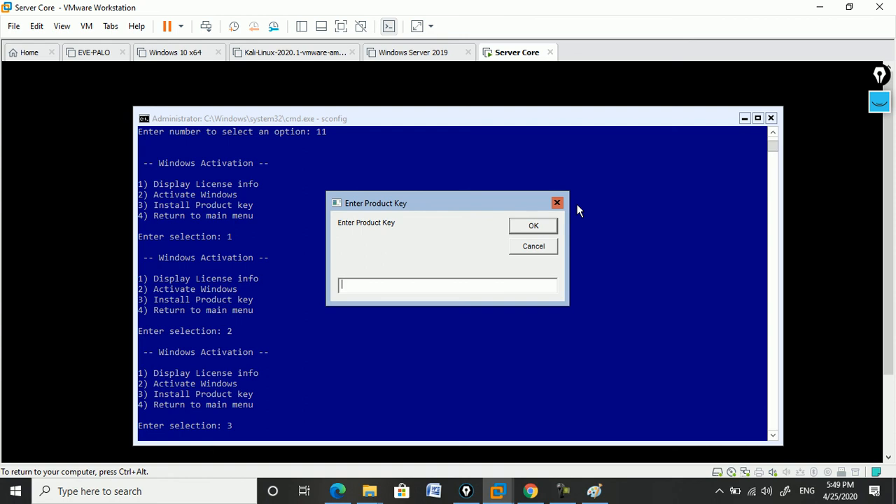
left_click(558, 203)
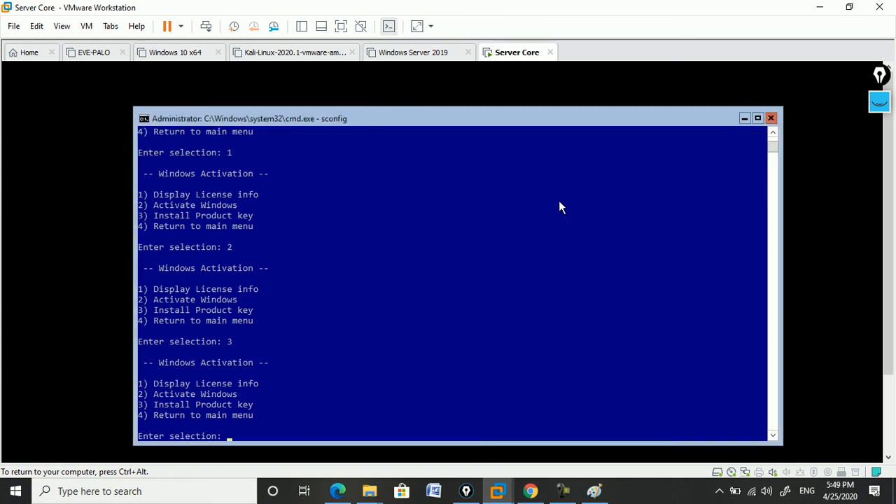
type("4")
key("Return")
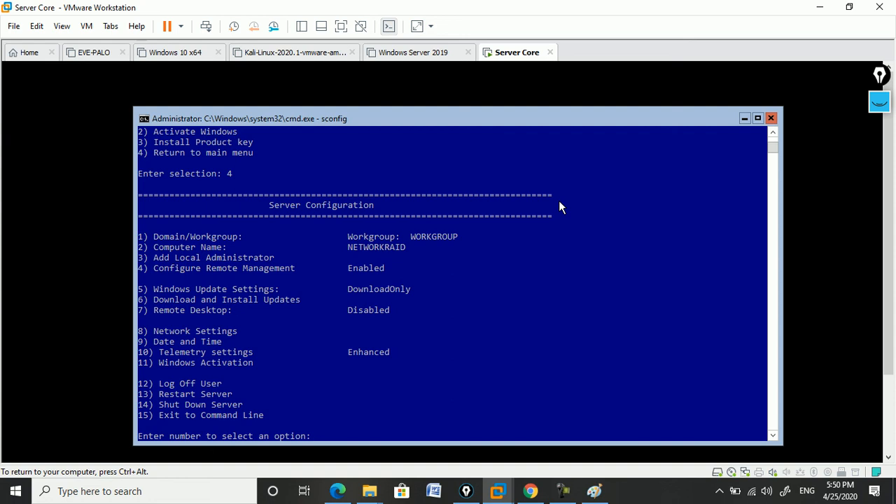
- Reopen the Change Domain/Workgroup Membership prompt, answer it with 1, and cancel the membership change with a blank entry
type("1")
key("Return")
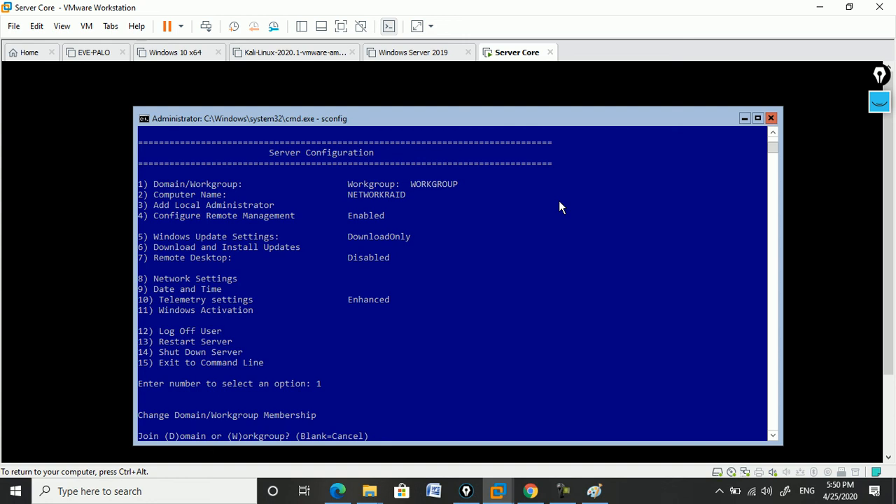
type("1")
key("Return")
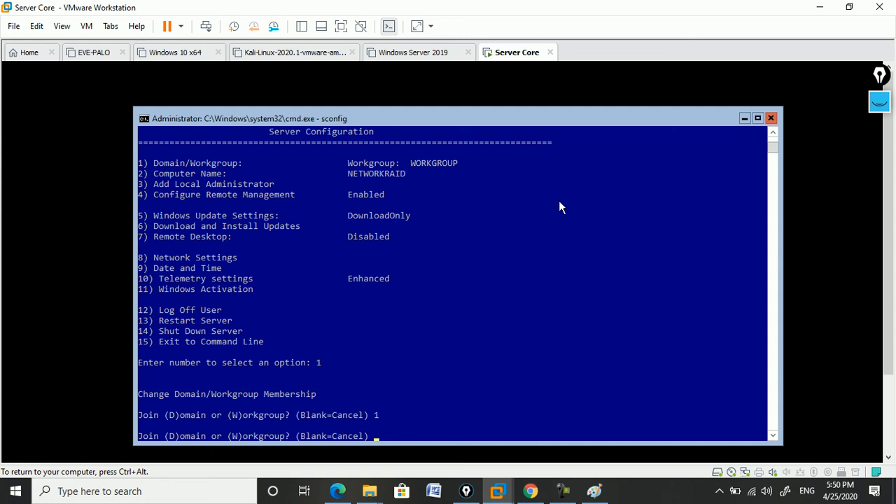
key("Return")
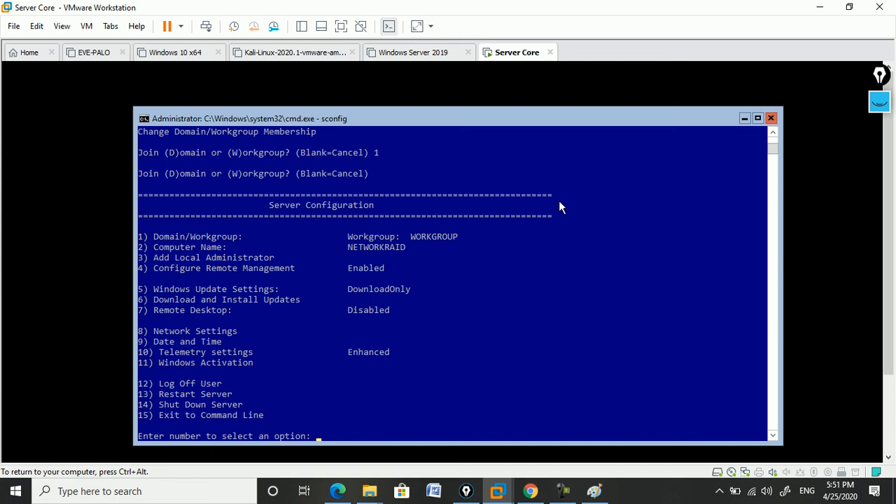
- Open Network Settings with option 8 and select the network adapter with index 1
type("8")
key("Return")
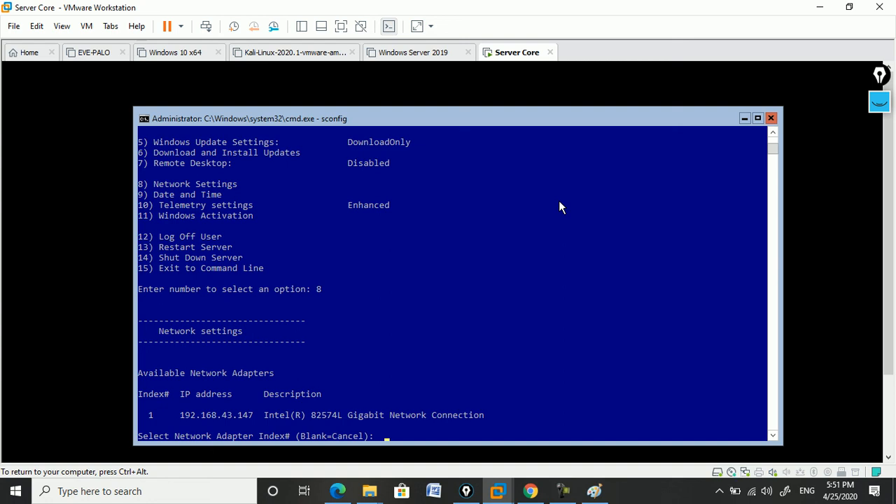
type("1")
key("Return")
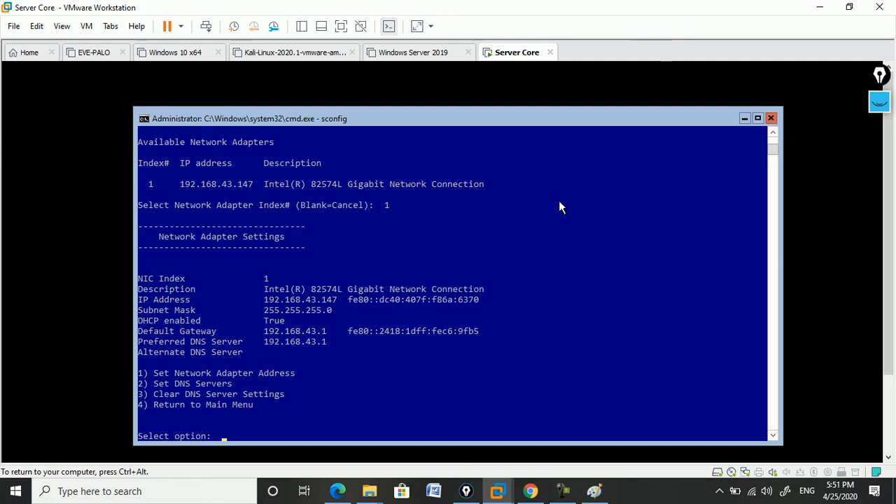
- Set the network adapter address with option 1, choosing static (S) and entering the IP address 192.168.43.147
type("1")
key("Return")
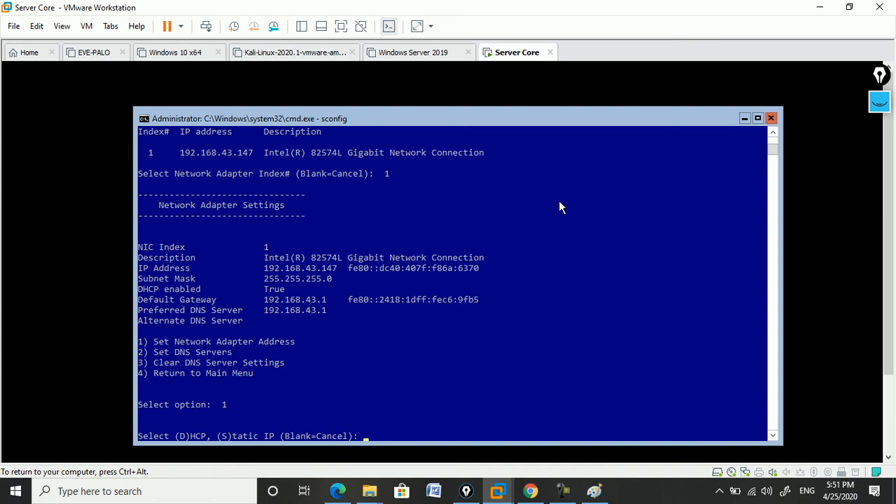
type("S")
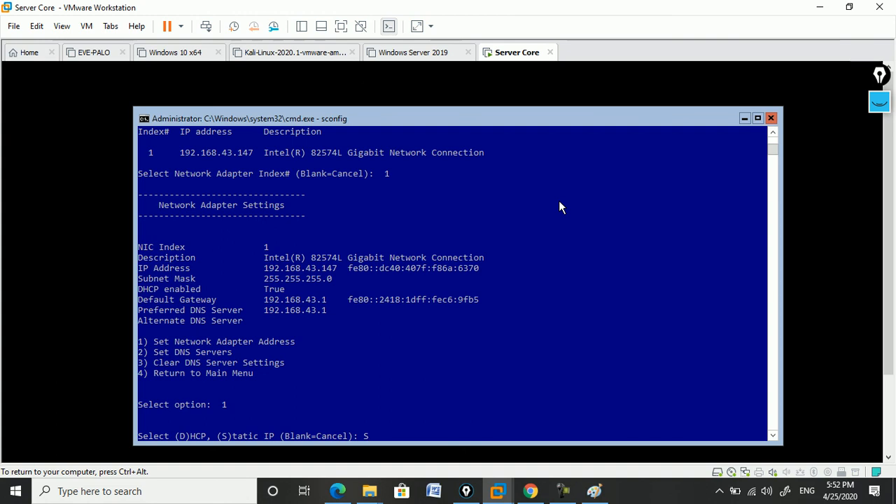
key("Return")
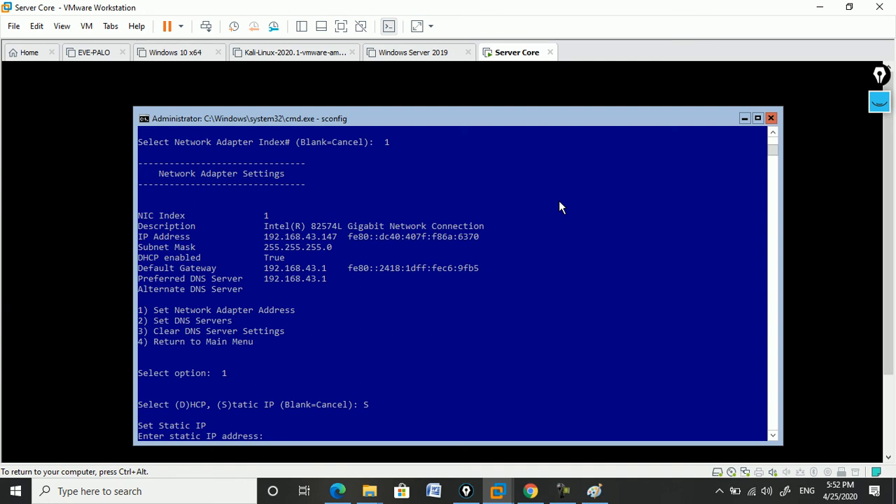
type("192.168.43.147")
key("Return")
- Enter subnet mask 255.255.255.0 and default gateway 192.168.43.1 for the static IP, and return to the main menu with option 4
type("255.255")
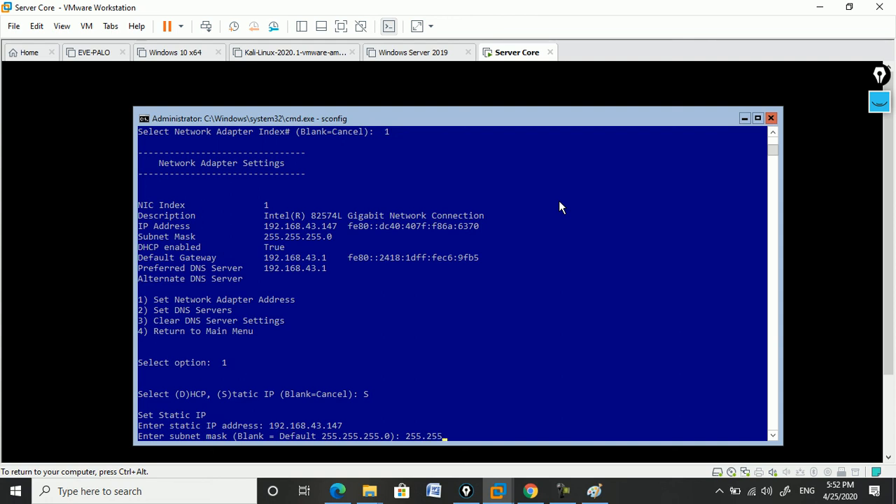
type(".255.0")
key("Return")
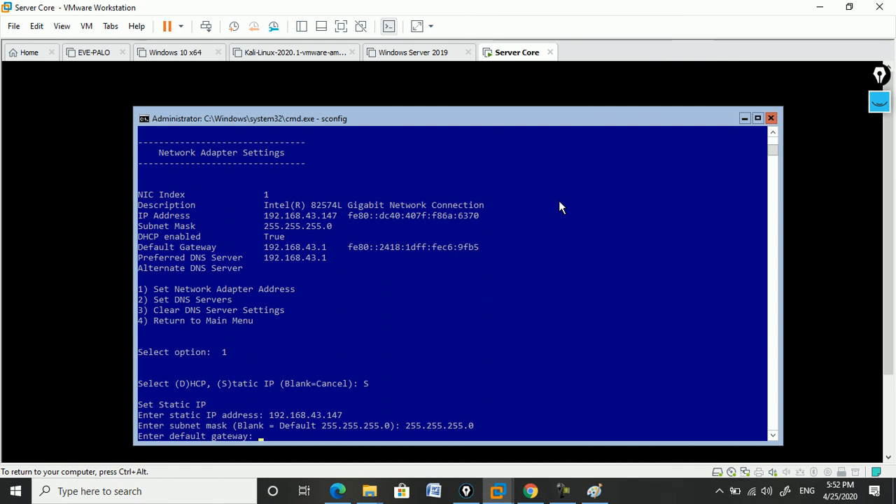
type("1")
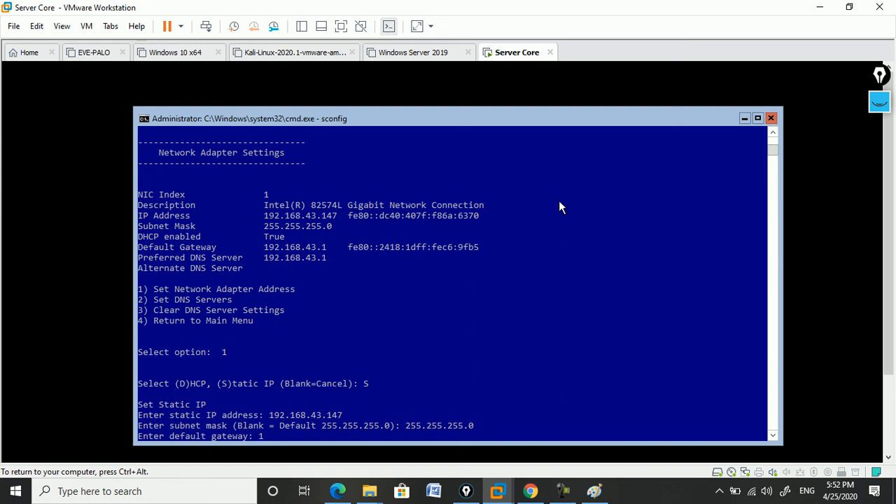
type("92.168.43.1")
key("Return")
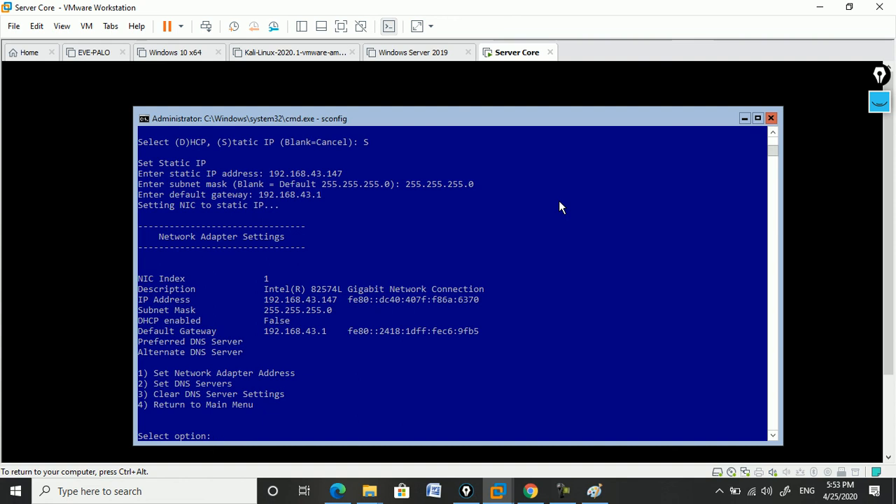
type("4")
key("Return")
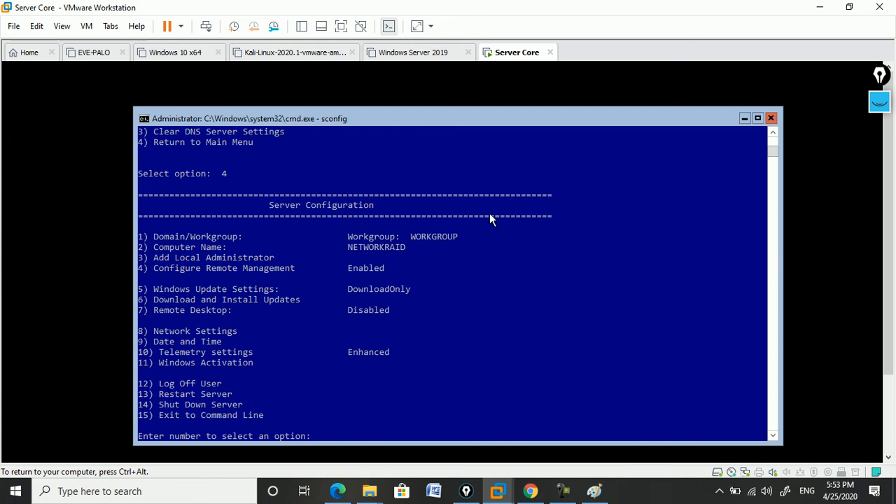
left_click_drag(349, 248, 395, 252)
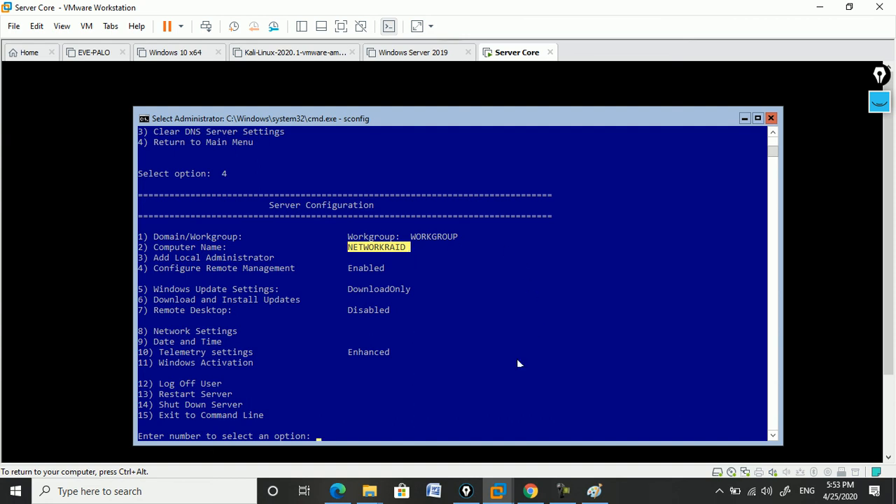
left_click(564, 491)
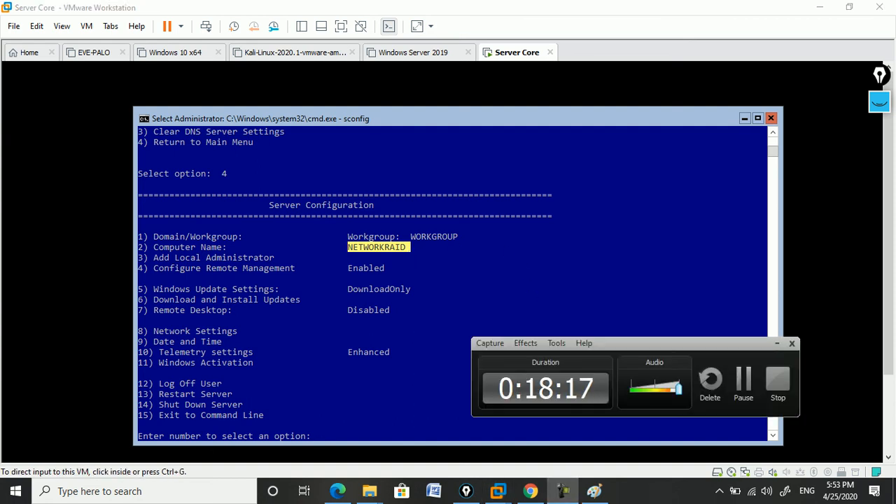